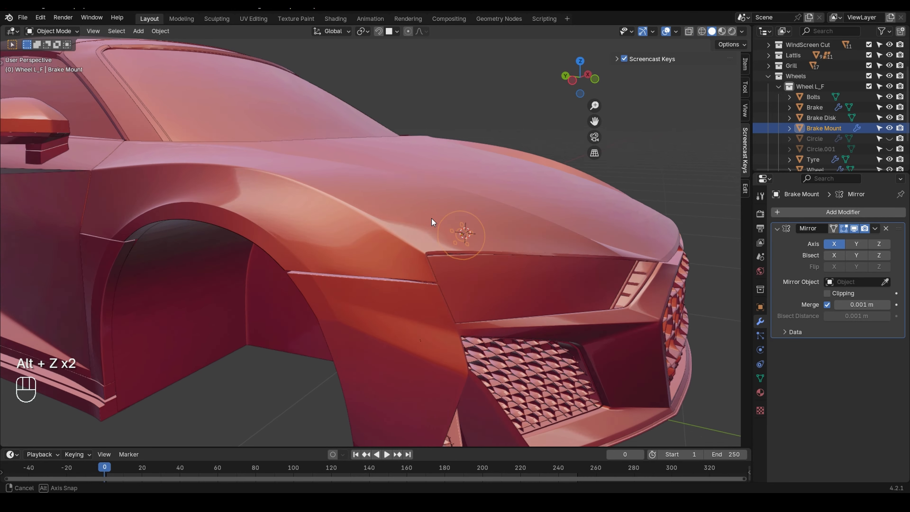
right_click(433, 214)
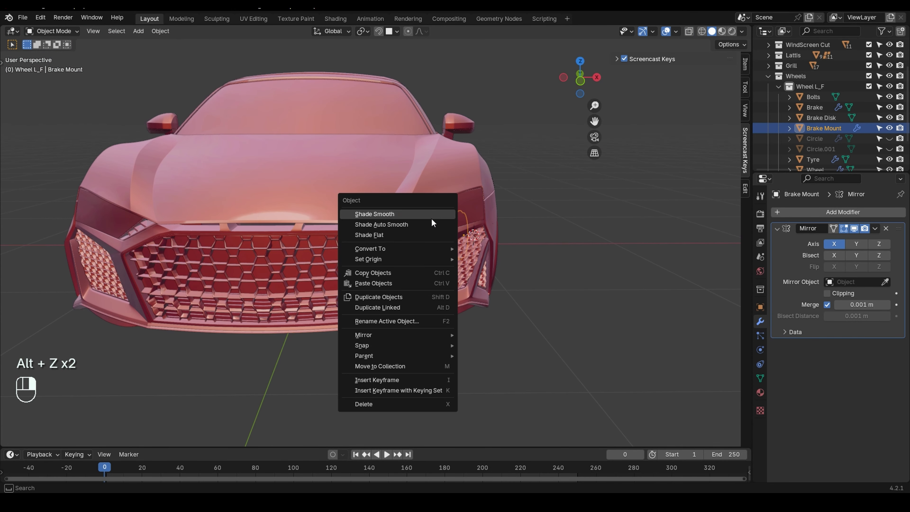
mouse_move(399, 258)
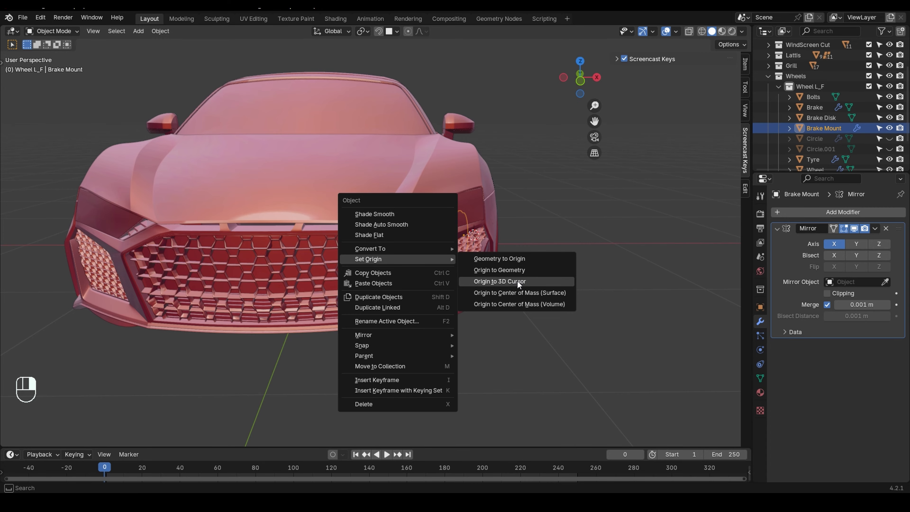
click(517, 280)
middle_drag(316, 253, 360, 256)
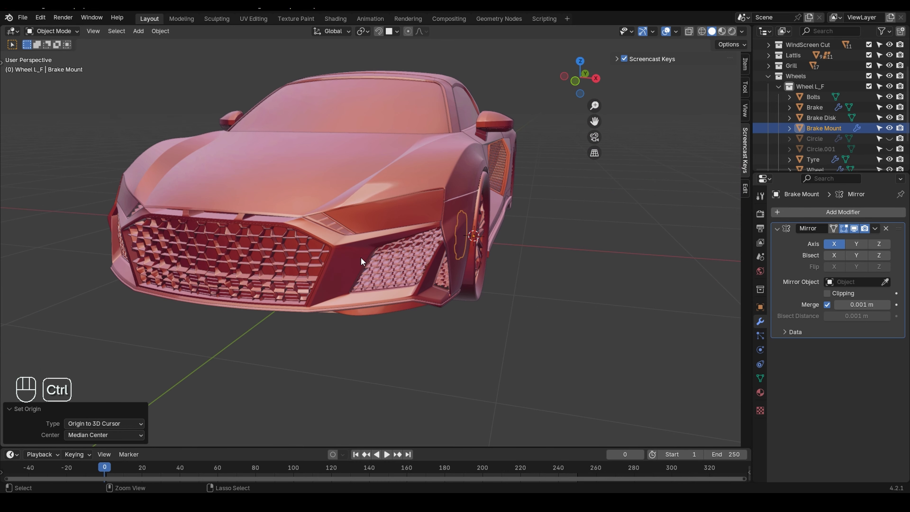
key(ctrl+z)
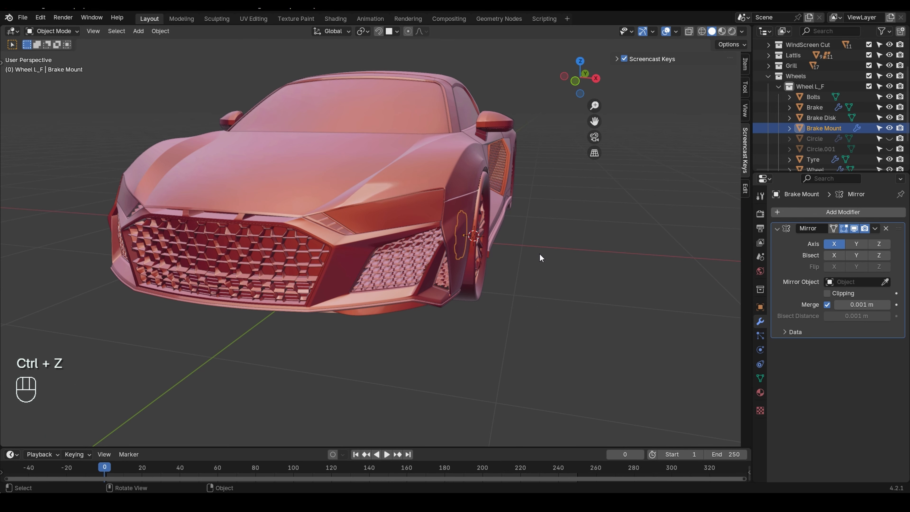
Snap the 3D cursor to the world origin and set the Brake Mount's origin to the 3D cursor
key(shift+s)
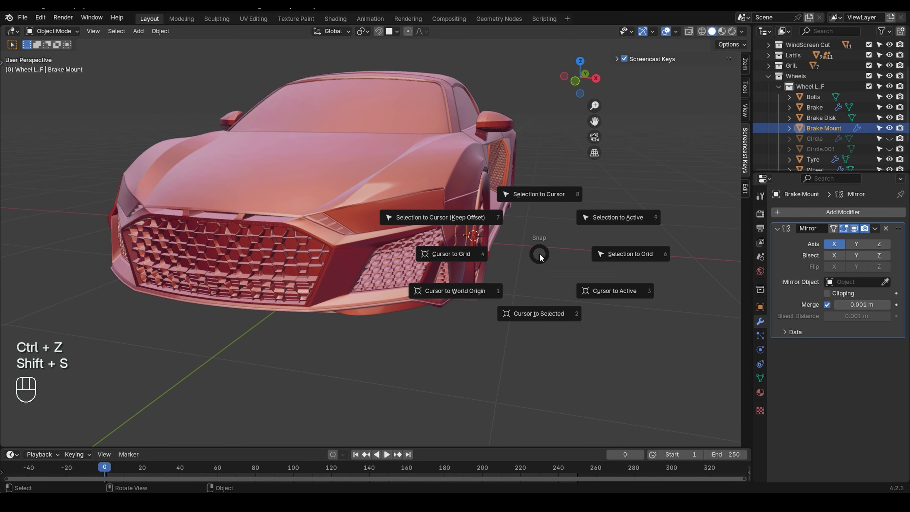
click(480, 280)
right_click(455, 229)
mouse_move(466, 228)
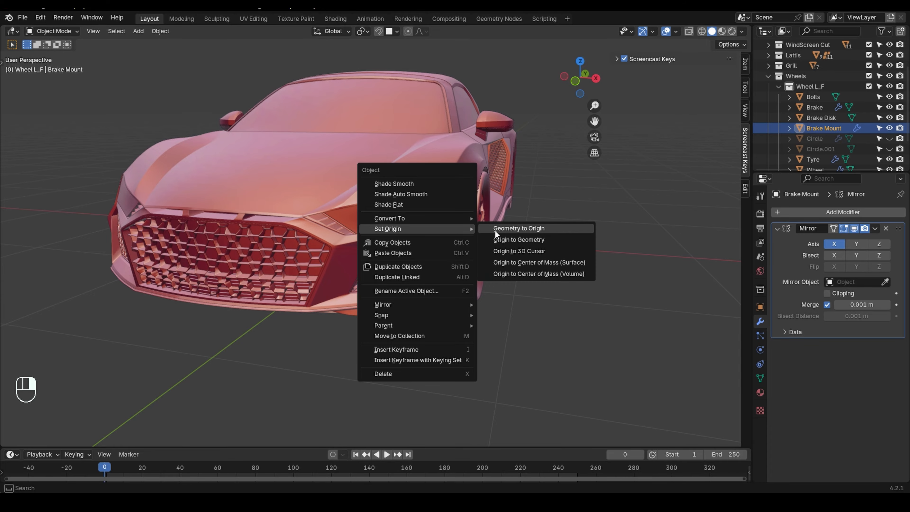
click(528, 249)
middle_drag(471, 249, 376, 244)
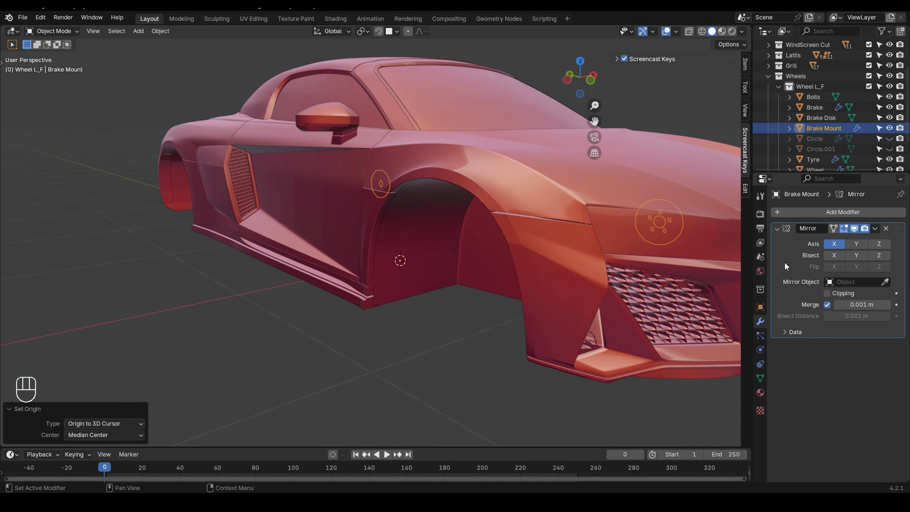
middle_drag(672, 257, 679, 257)
middle_drag(626, 263, 478, 258)
click(470, 273)
scroll(343, 205, up, 5)
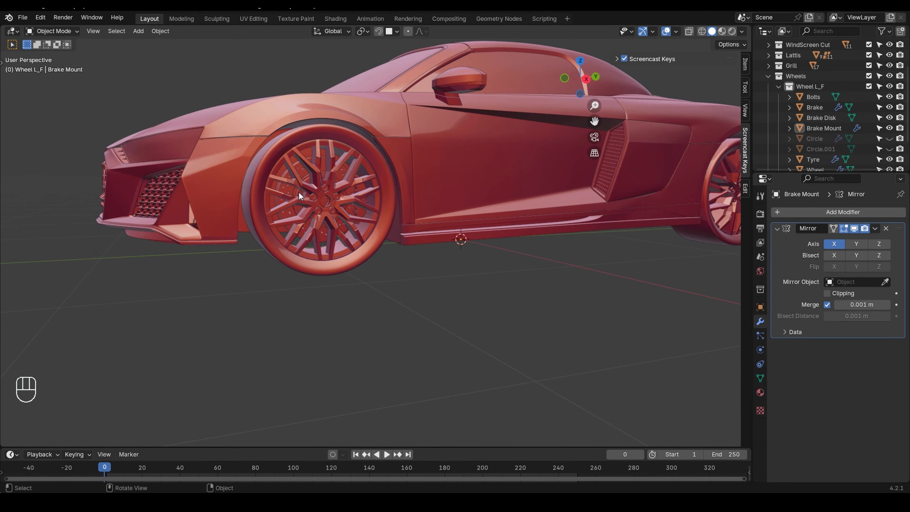
click(298, 192)
middle_drag(298, 192, 323, 197)
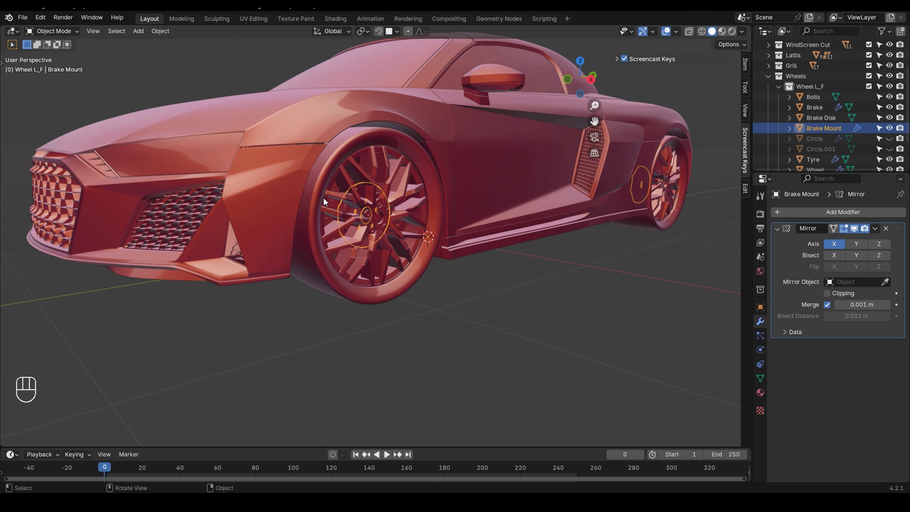
key(g)
click(404, 231)
middle_drag(562, 228, 533, 231)
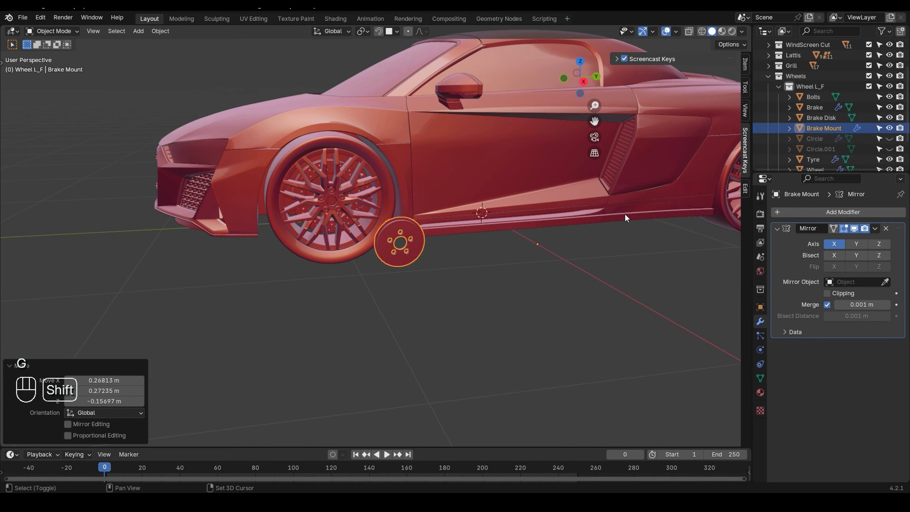
shift+middle_drag(625, 215, 515, 217)
key(ctrl+z)
Apply the location, rotation and scale transforms of the Brake Mount
scroll(543, 196, down, 5)
scroll(388, 225, up, 3)
key(ctrl+a)
click(388, 225)
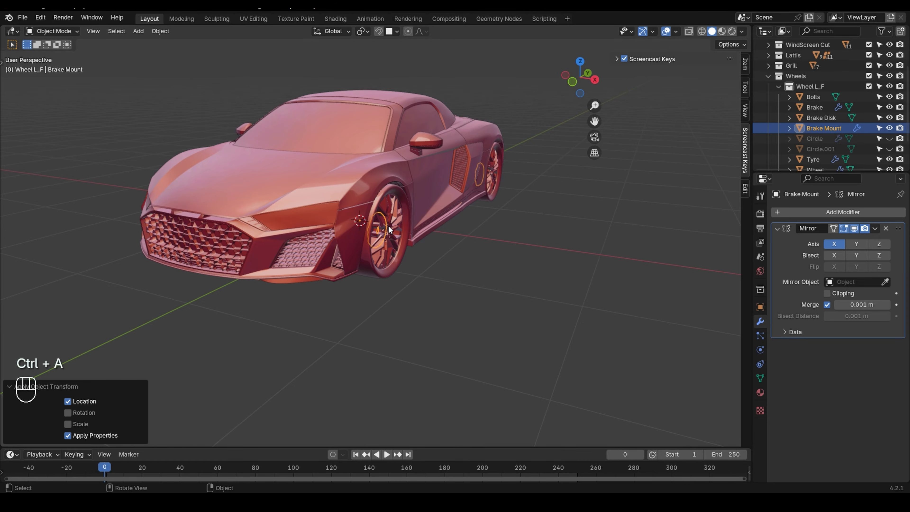
key(ctrl+a)
click(364, 234)
middle_drag(363, 234, 487, 219)
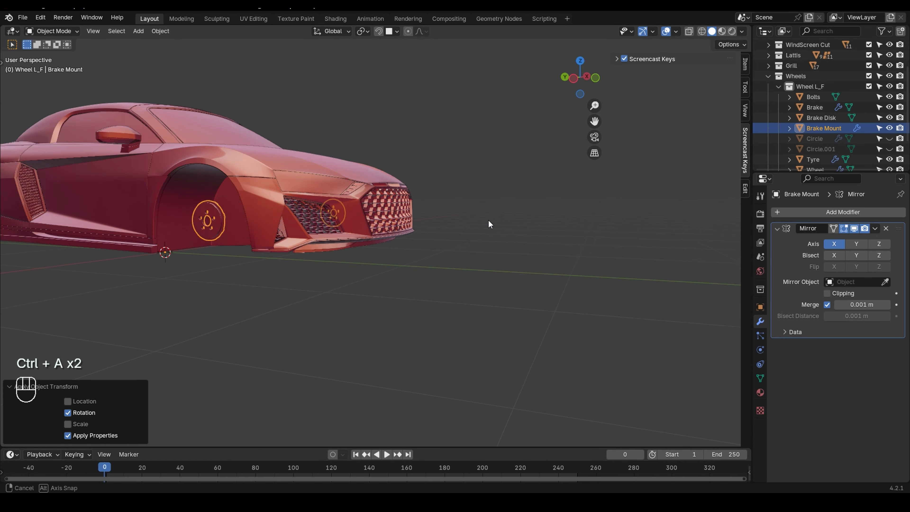
scroll(224, 214, up, 4)
key(ctrl+a)
click(213, 229)
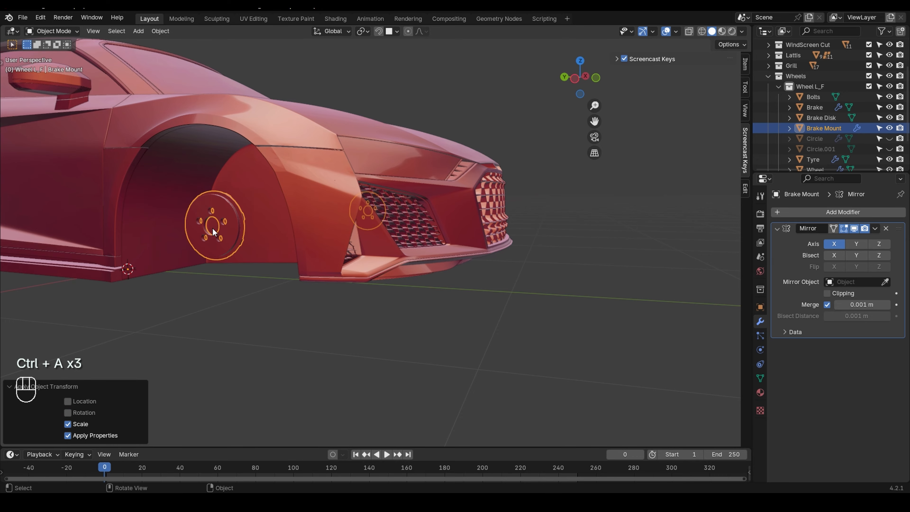
middle_drag(213, 228, 334, 245)
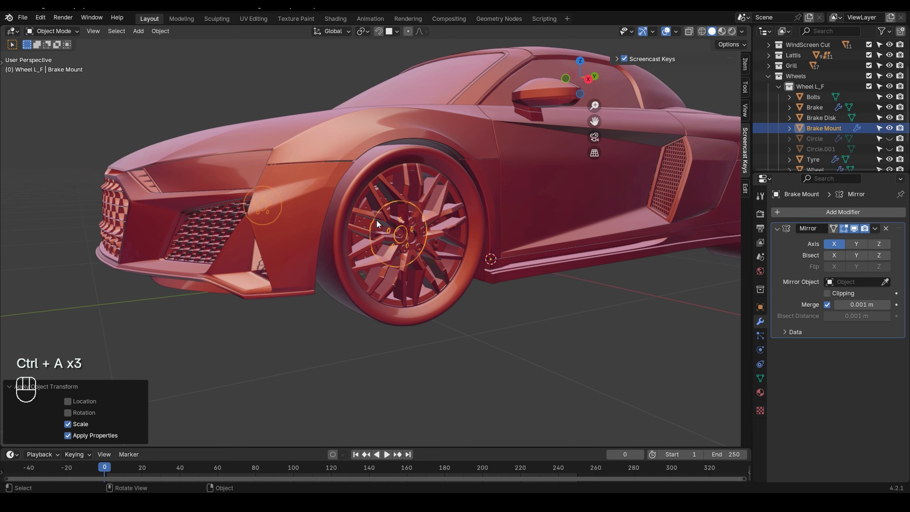
Set the origin of the front wheel's Brake Disk to the 3D cursor
scroll(376, 219, up, 3)
click(353, 221)
scroll(353, 221, down, 3)
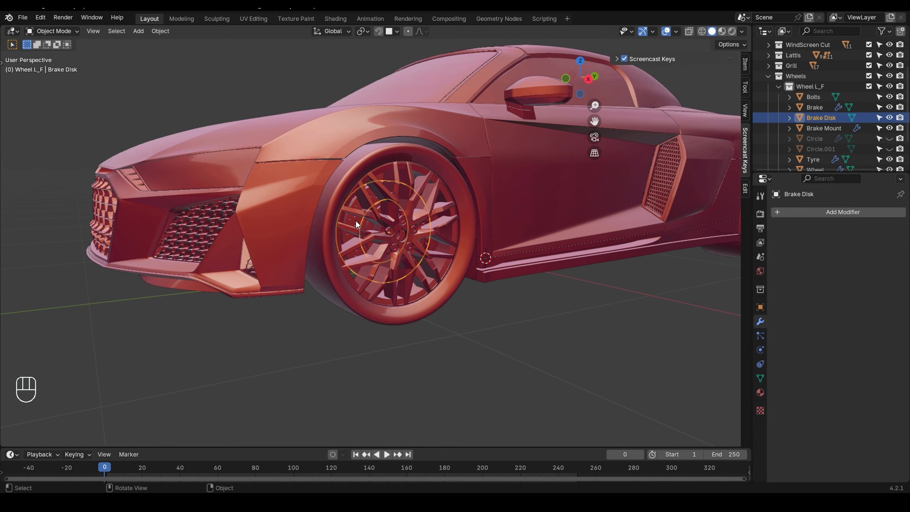
scroll(355, 220, down, 3)
right_click(355, 219)
mouse_move(354, 220)
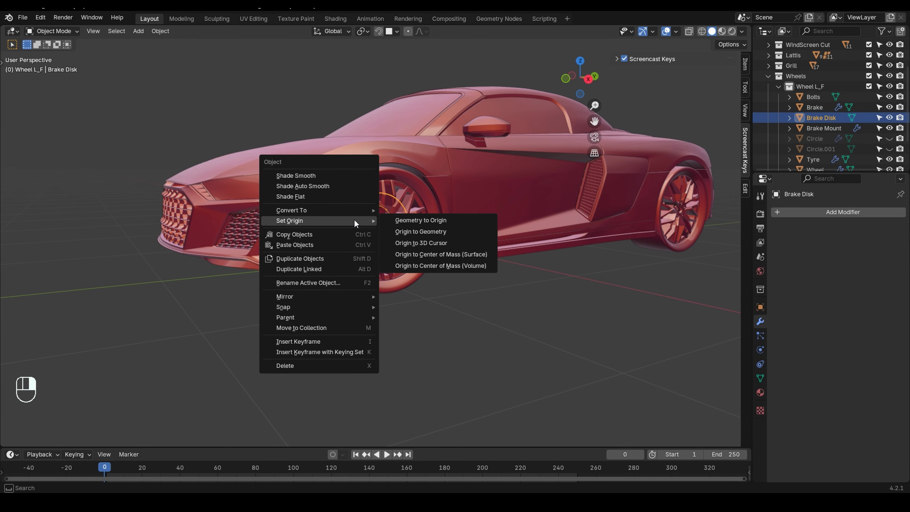
click(480, 245)
Add a Mirror modifier on the X axis to the Brake Disk
click(793, 211)
text(m)
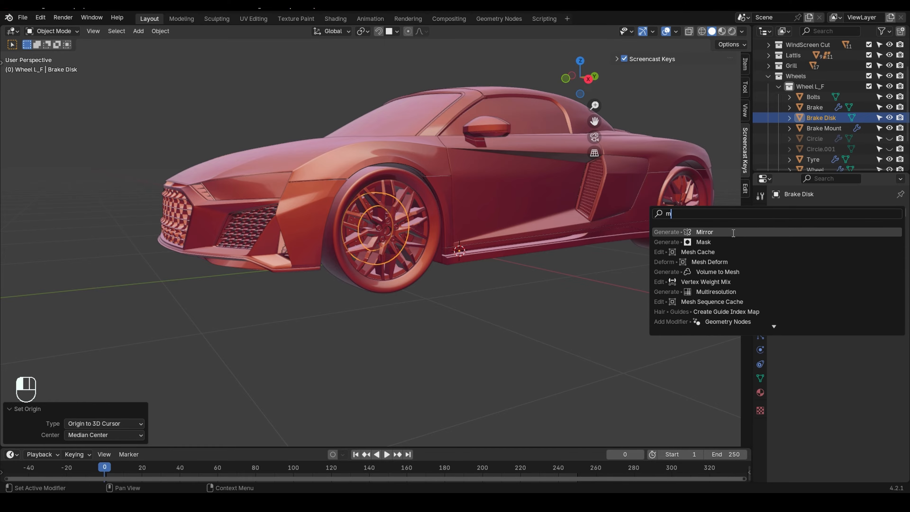
click(732, 232)
middle_drag(365, 260, 388, 257)
Apply the Brake Disk's object transforms, including its rotation and location
key(ctrl+a)
click(387, 246)
key(ctrl+a)
click(384, 244)
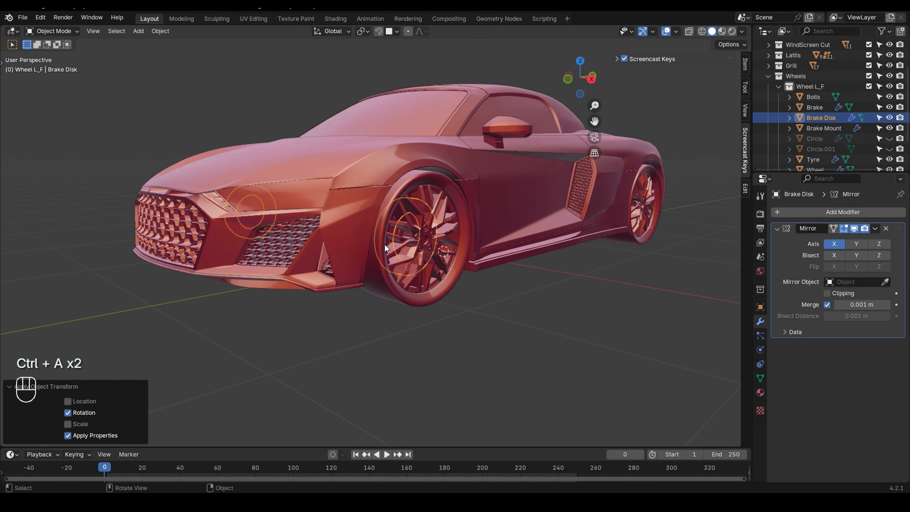
key(ctrl+a)
click(378, 232)
scroll(456, 249, up, 1)
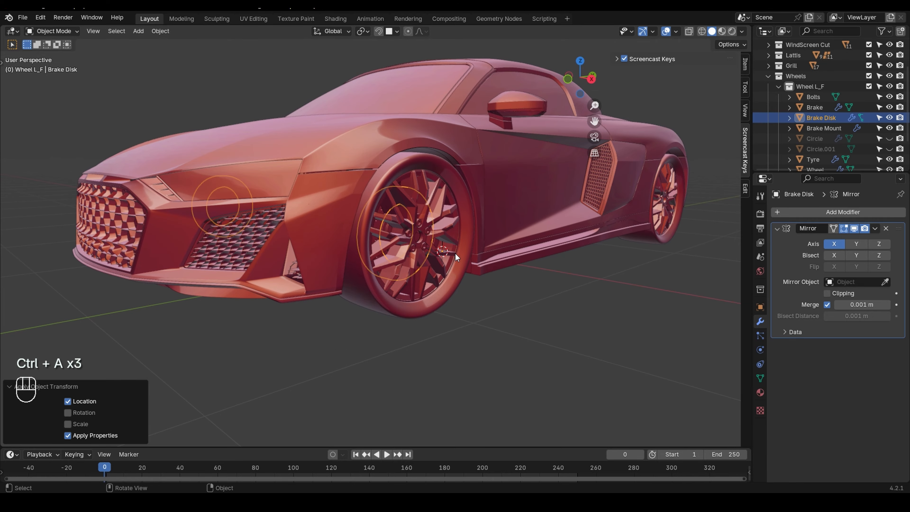
middle_drag(446, 255, 365, 226)
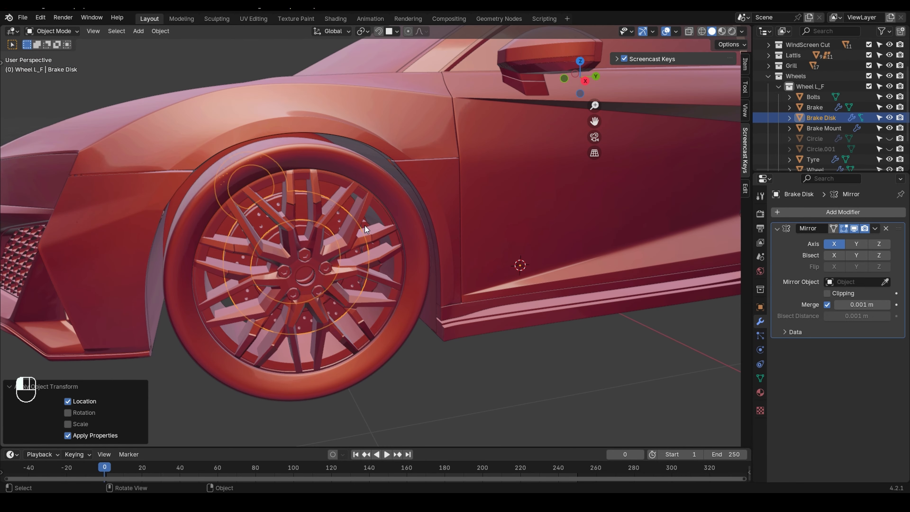
click(364, 225)
click(364, 223)
scroll(365, 217, down, 2)
right_click(367, 212)
mouse_move(367, 212)
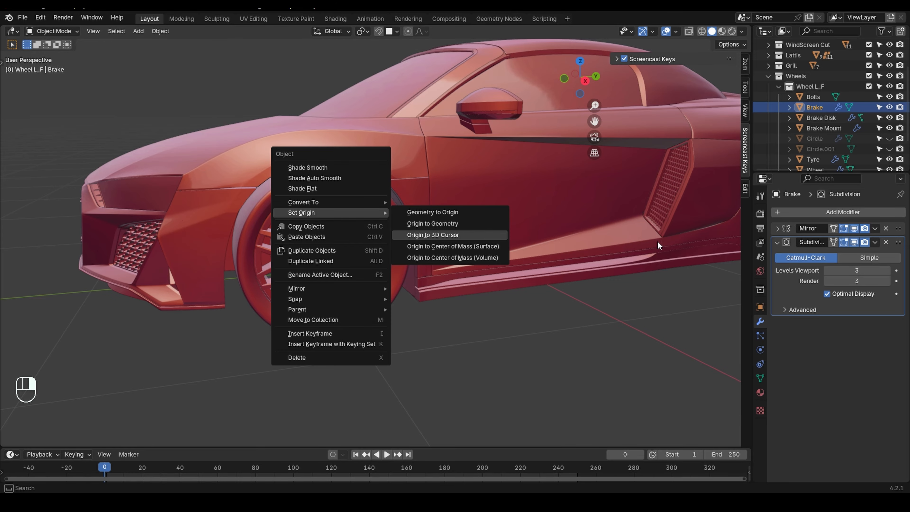
key(Return)
scroll(582, 243, down, 3)
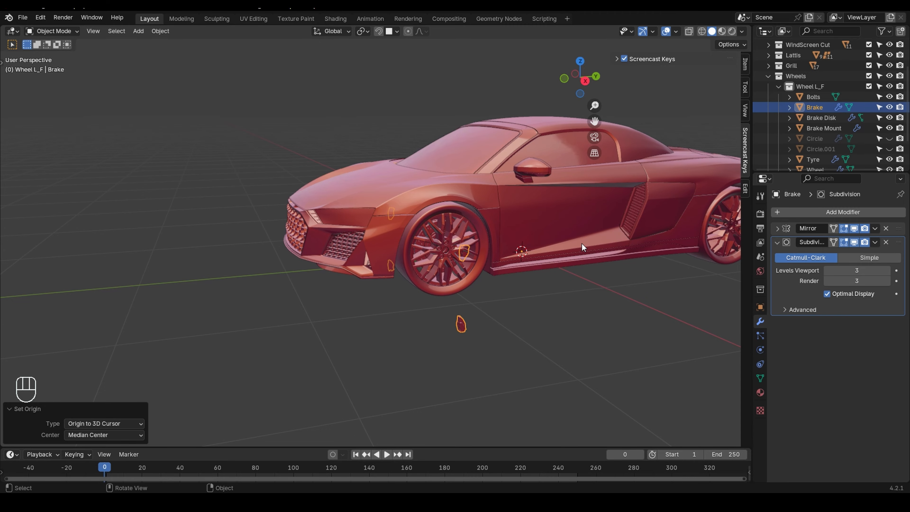
scroll(581, 245, up, 2)
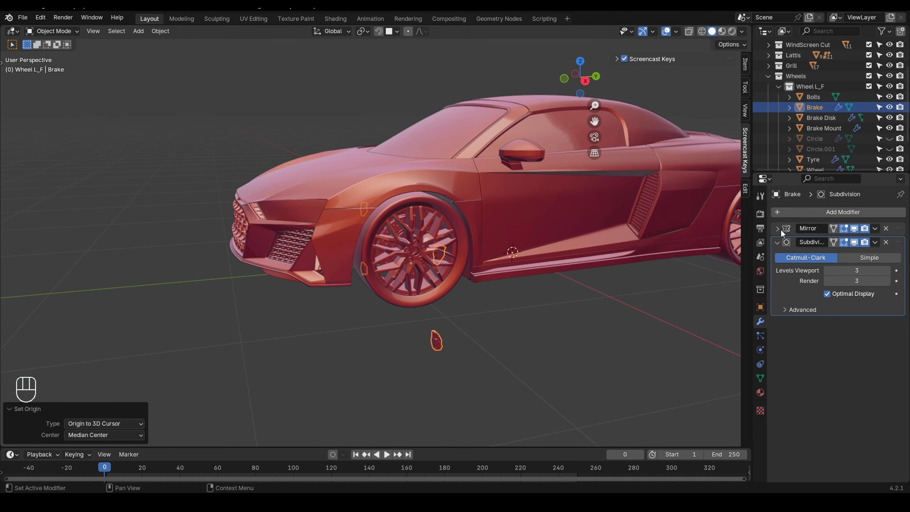
key(ctrl)
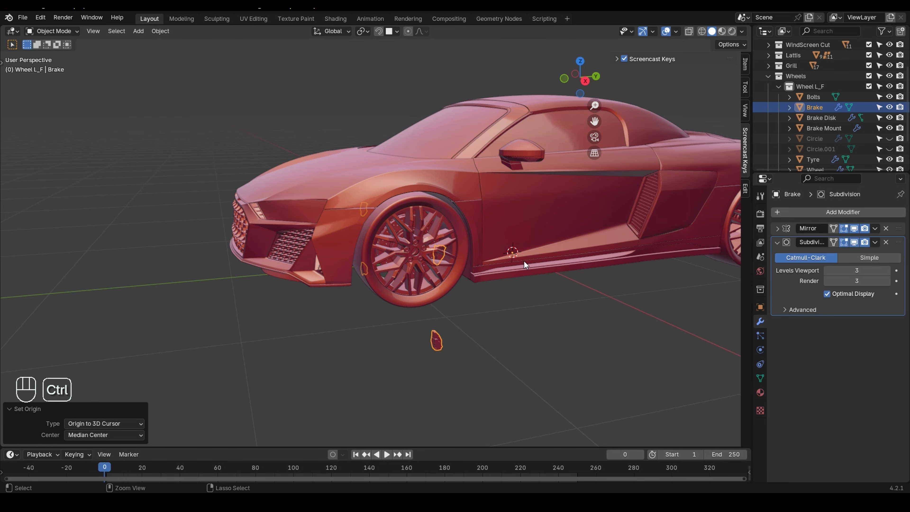
key(ctrl+z)
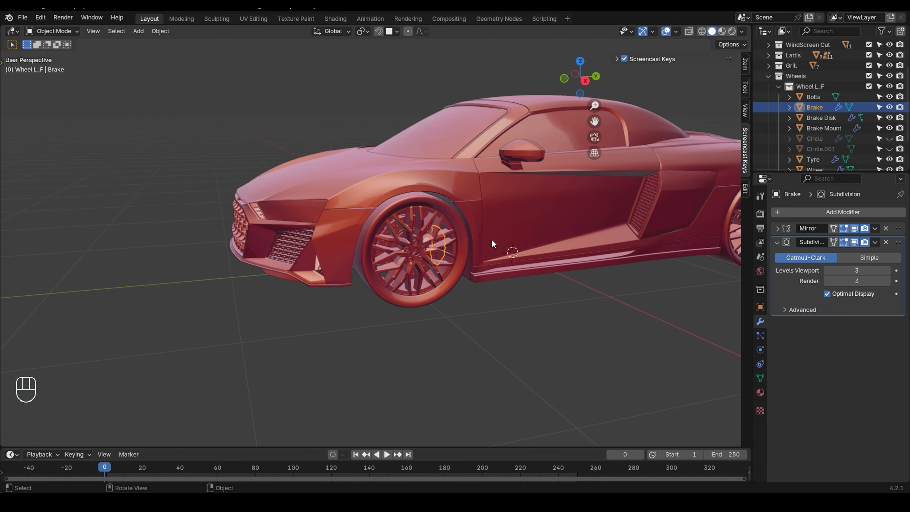
scroll(494, 240, up, 3)
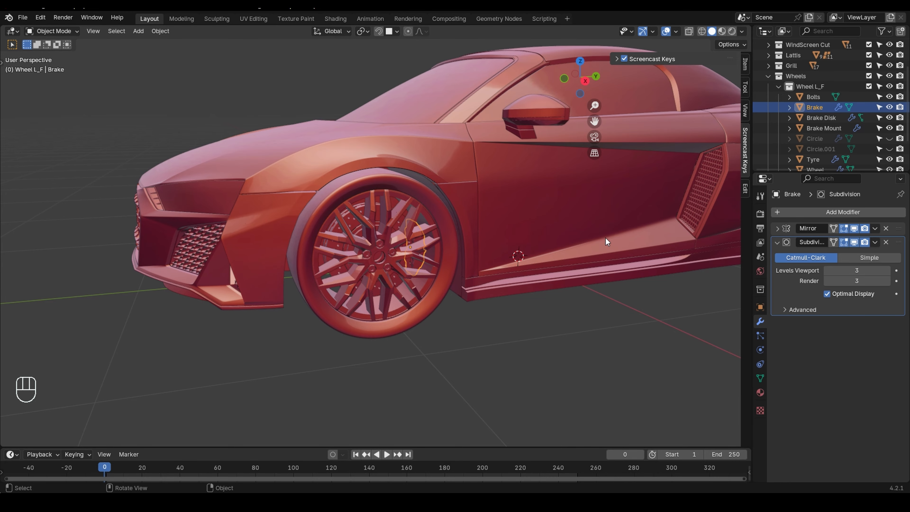
shift+middle_drag(536, 242, 368, 257)
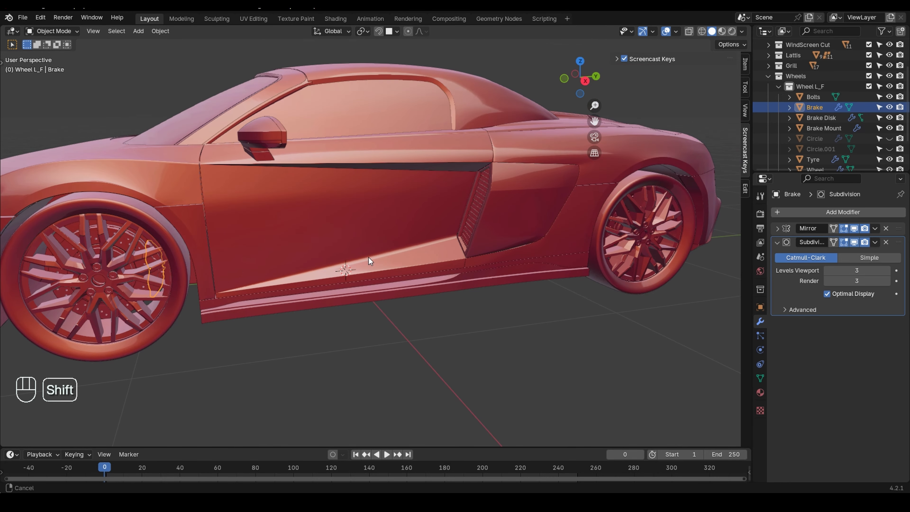
shift+middle_drag(518, 253, 624, 262)
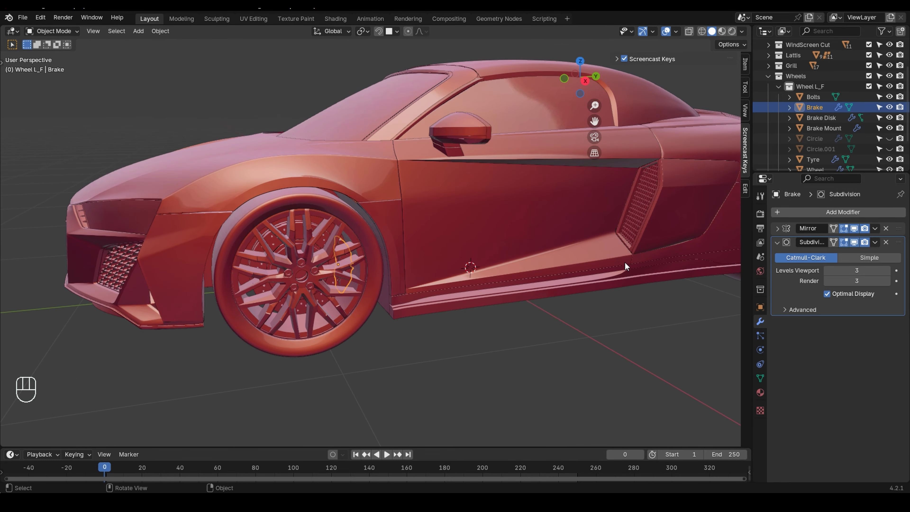
key(ctrl+z)
scroll(354, 261, up, 3)
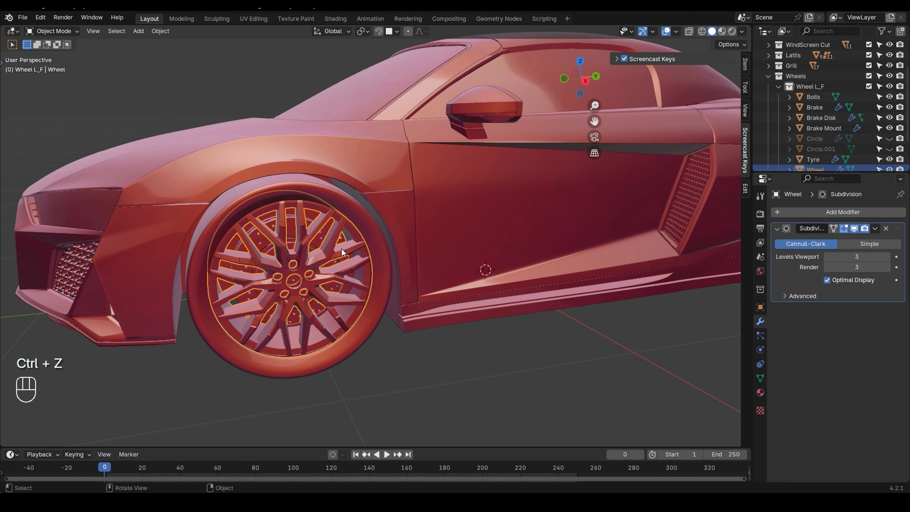
Apply the existing Mirror modifier of the front wheel's Brake object
click(341, 236)
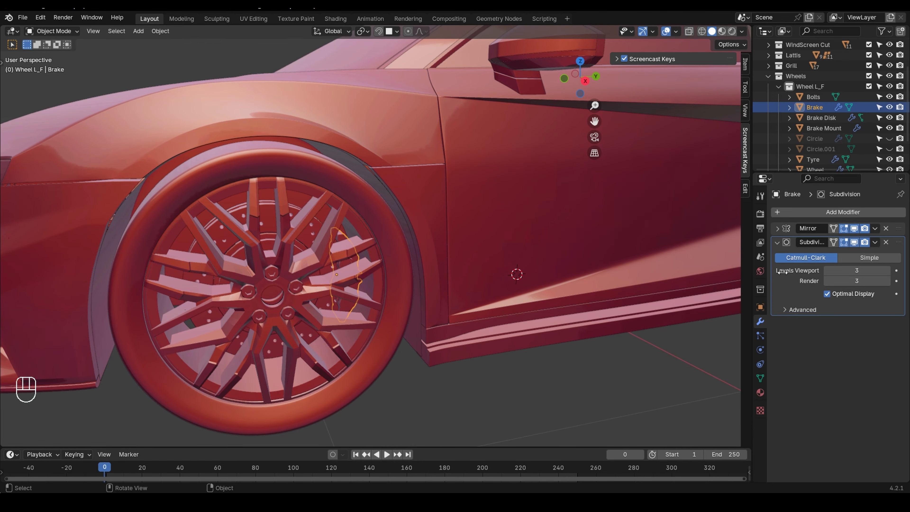
click(775, 228)
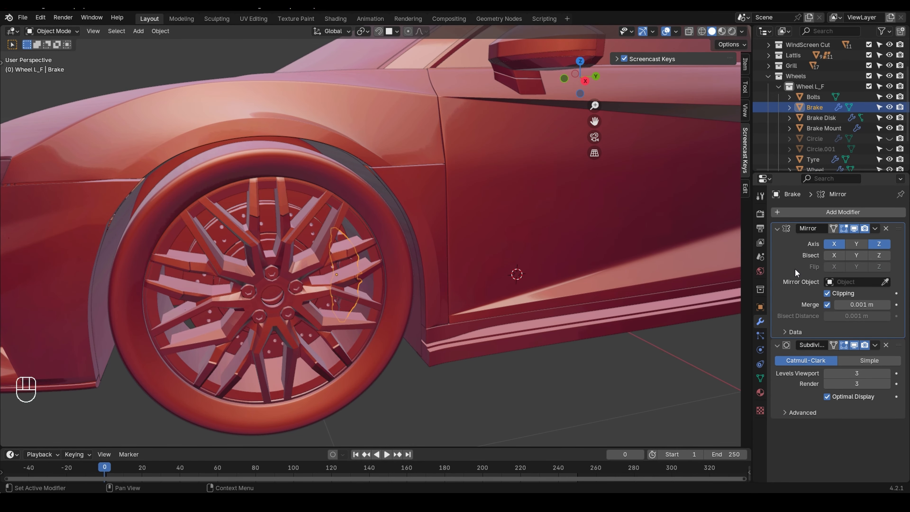
key(ctrl)
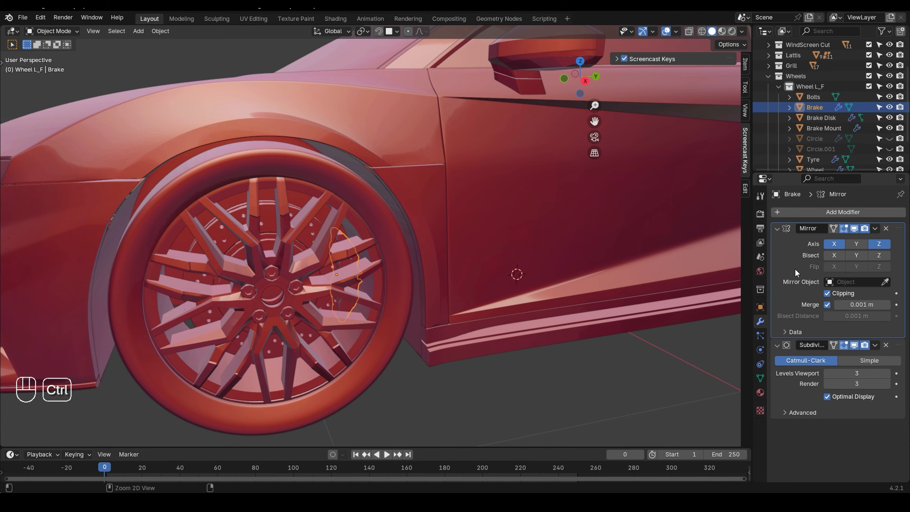
key(ctrl+a)
Add a new Mirror modifier on the X axis to the Brake
click(807, 216)
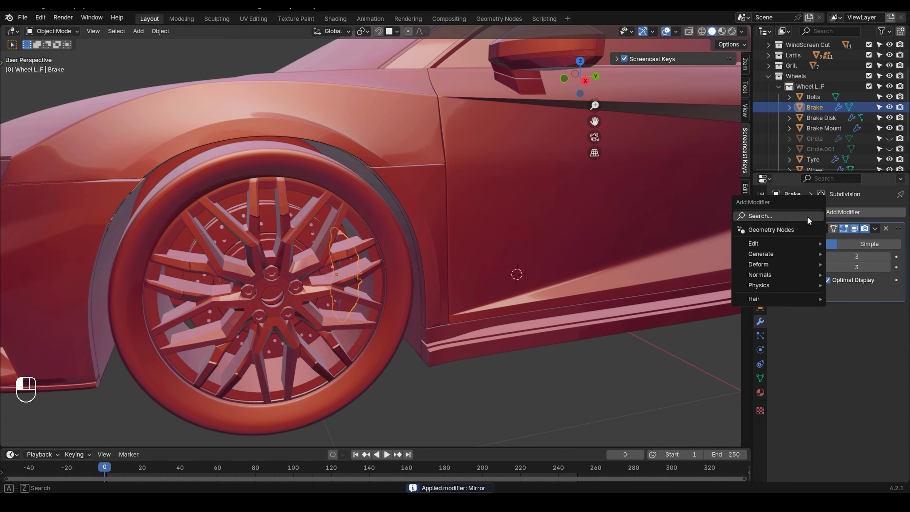
text(m)
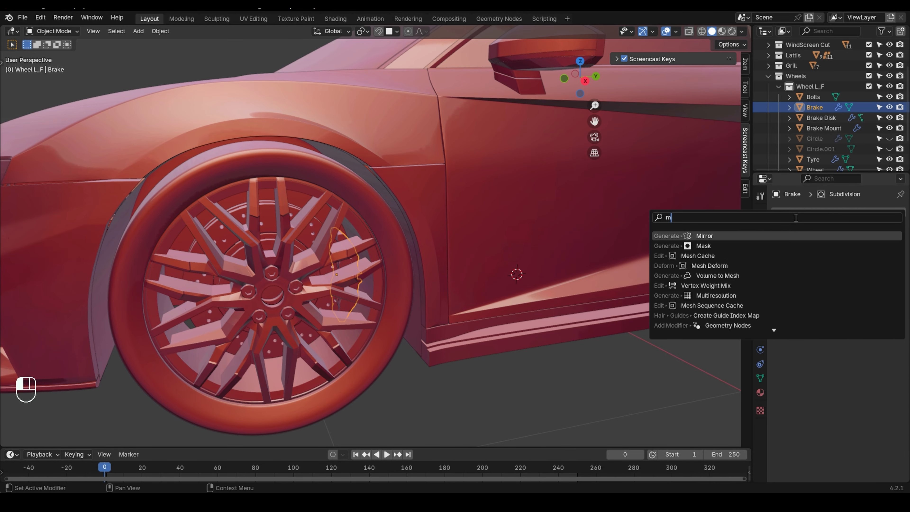
click(726, 235)
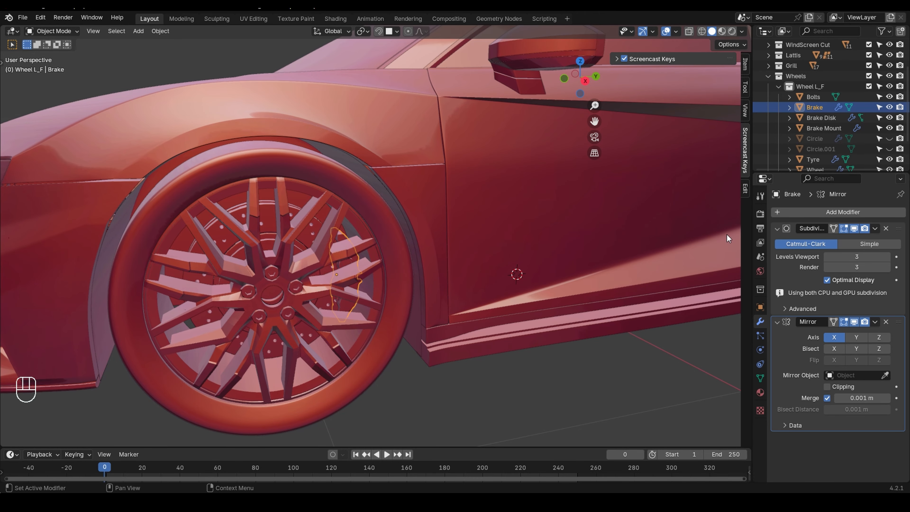
Move the Brake's Mirror modifier above its Subdivision modifier
drag(898, 321, 896, 229)
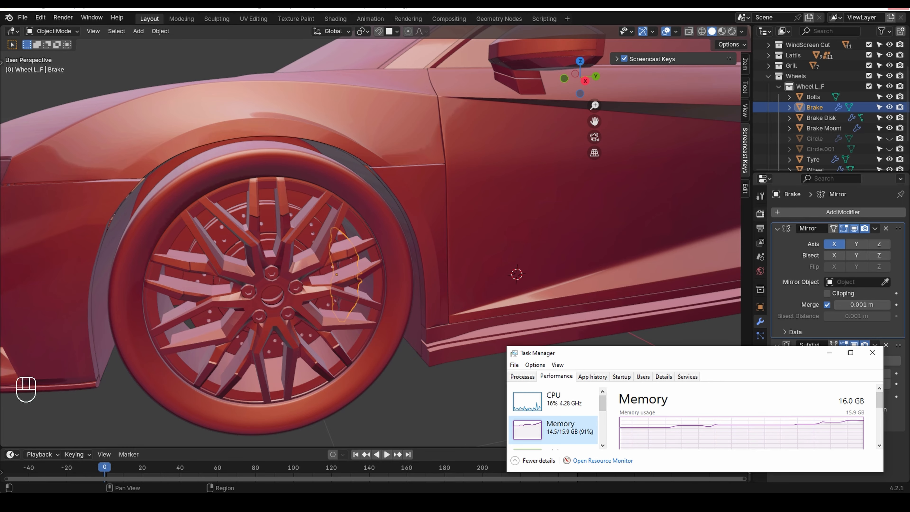
click(380, 502)
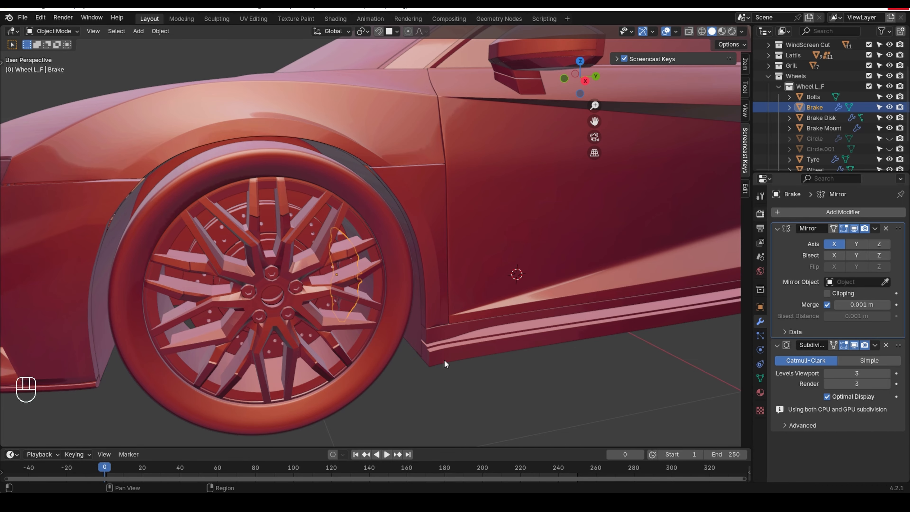
scroll(560, 356, down, 4)
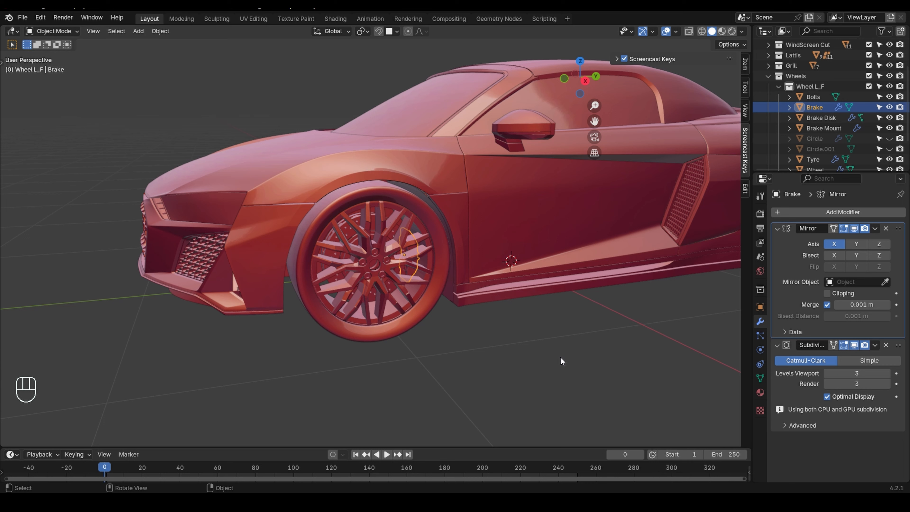
Set the Brake's origin to the 3D cursor and apply its rotation
right_click(383, 226)
mouse_move(383, 226)
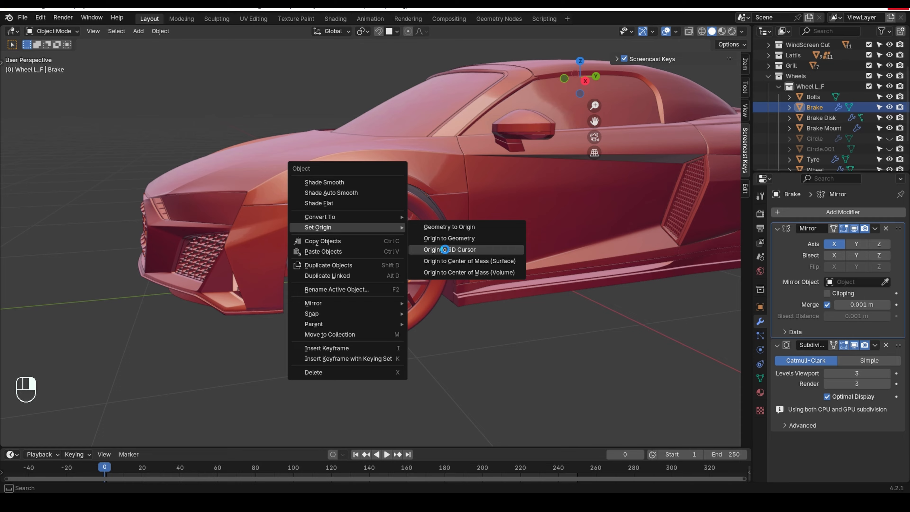
click(445, 249)
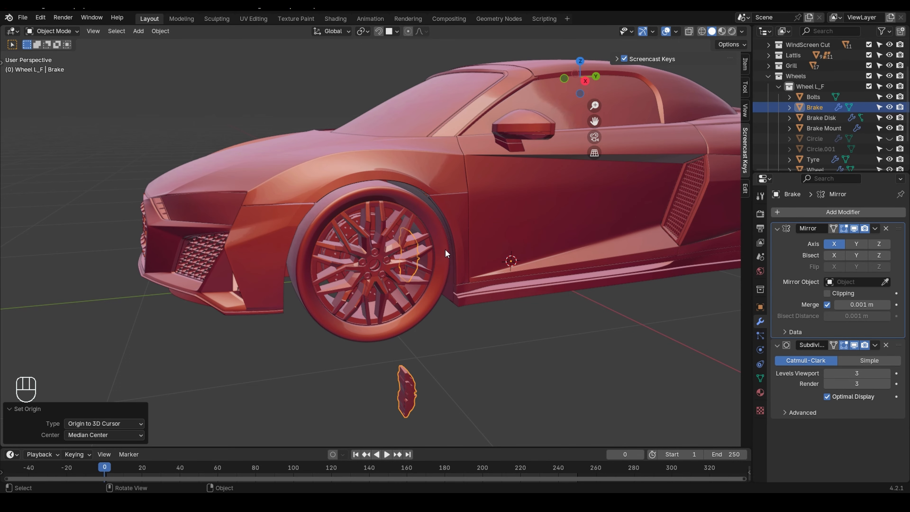
key(ctrl+a)
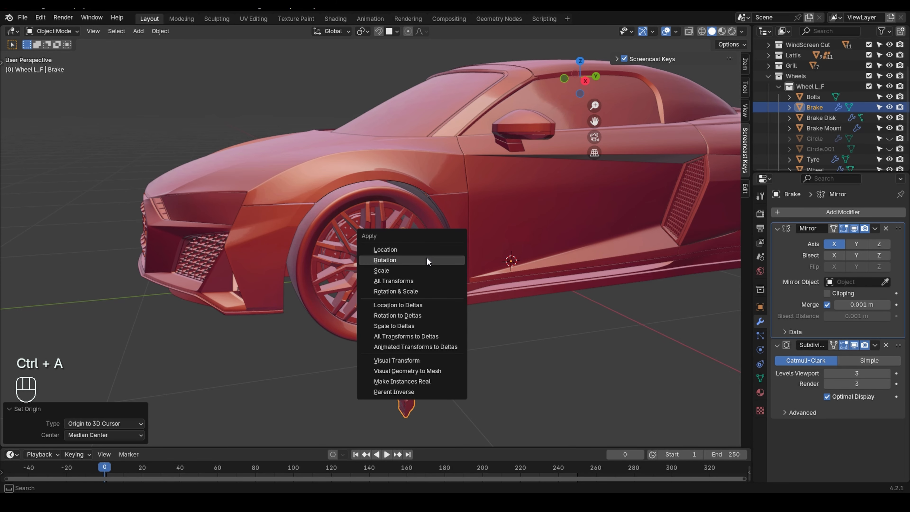
click(427, 257)
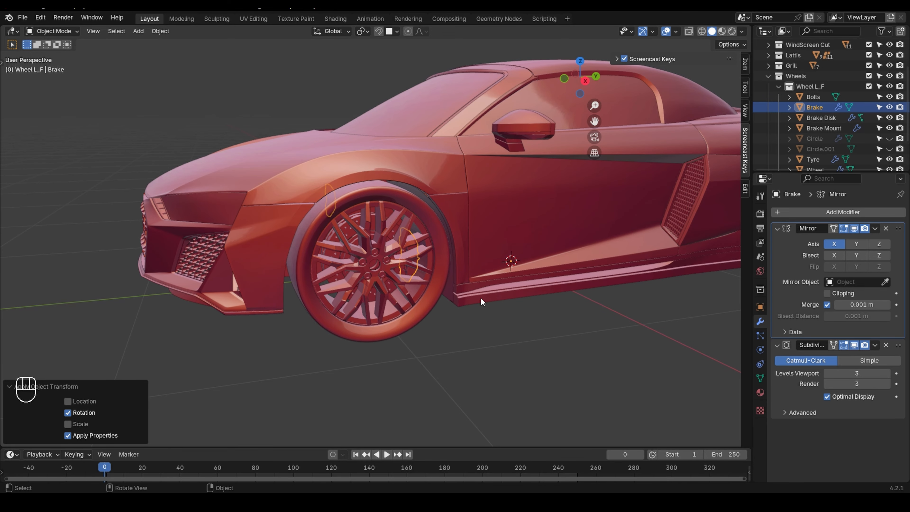
Add a Mirror modifier on the X axis to the front Wheel and place it above the Subdivision modifier
middle_drag(391, 278, 412, 285)
click(413, 263)
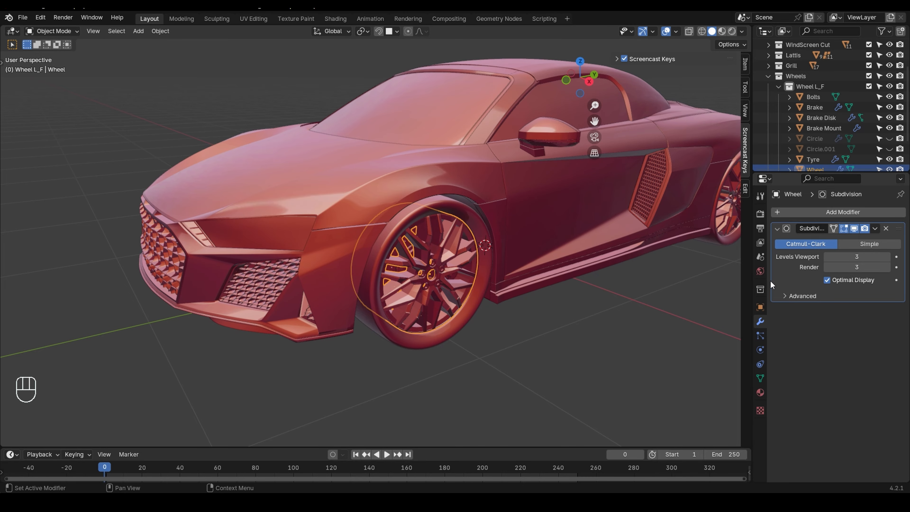
click(802, 208)
text(m)
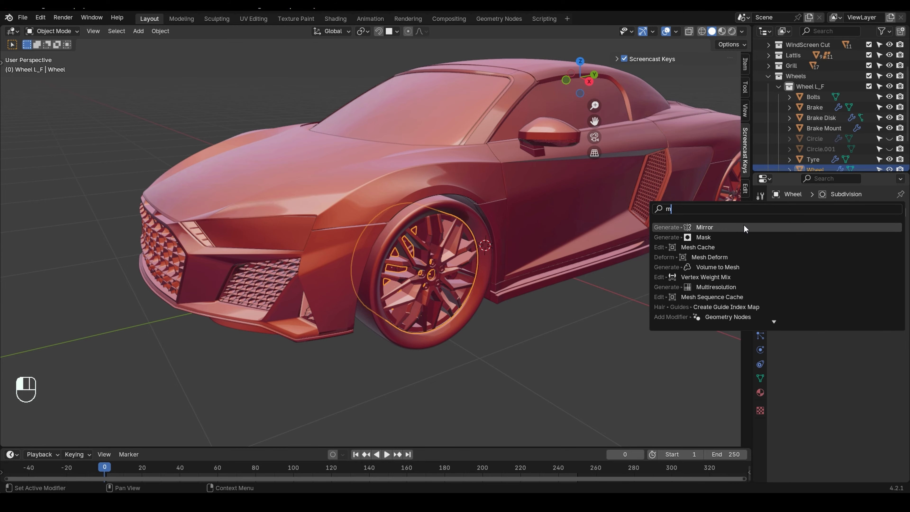
click(743, 226)
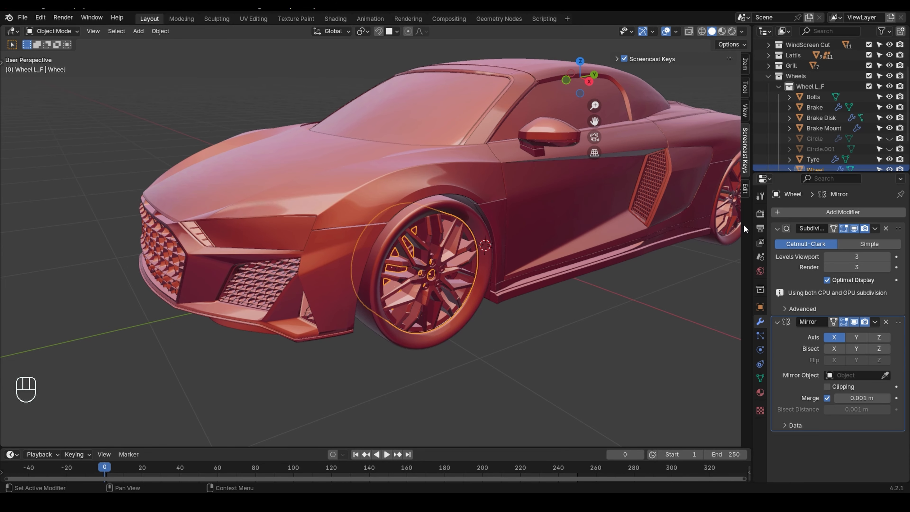
drag(899, 325, 898, 226)
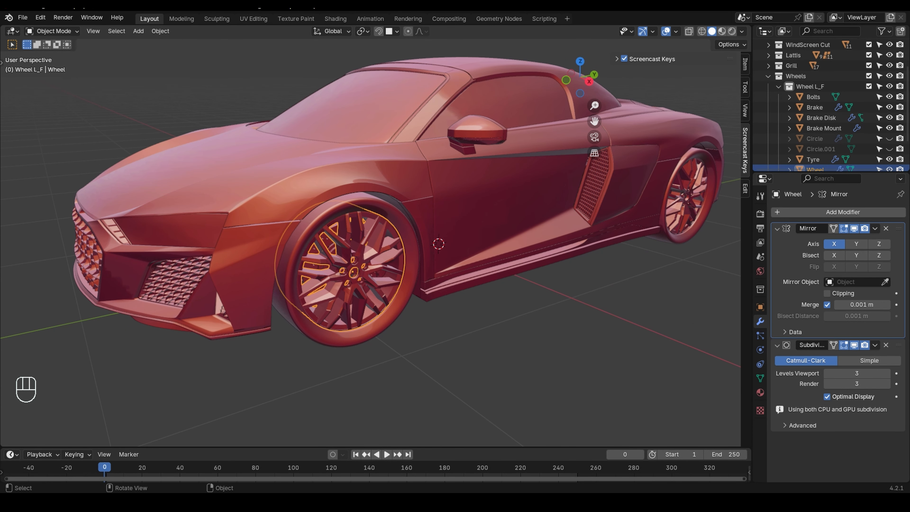
Set the front Wheel's origin to the 3D cursor and apply its rotation
mouse_move(240, 492)
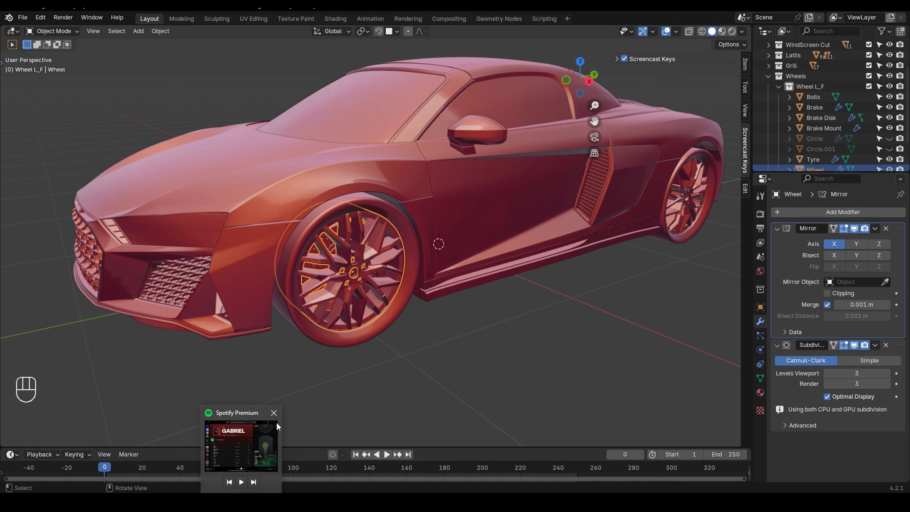
right_click(470, 317)
mouse_move(471, 317)
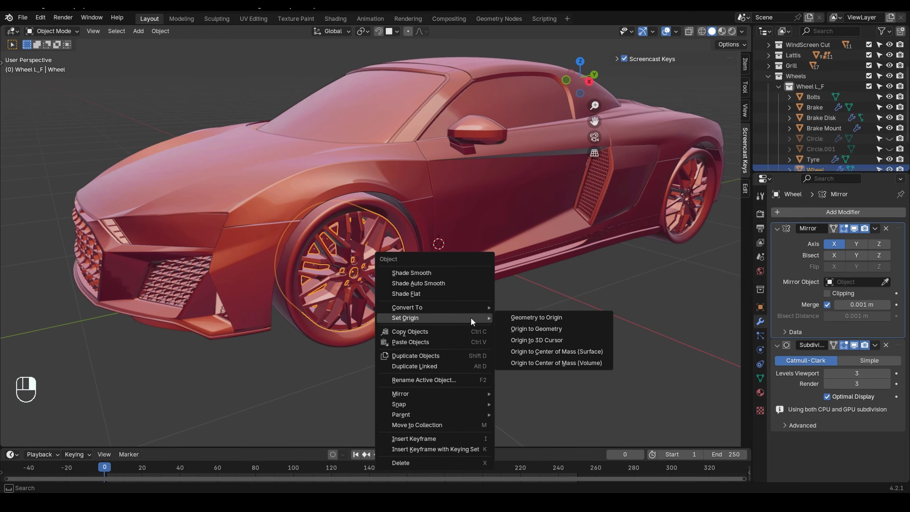
click(540, 344)
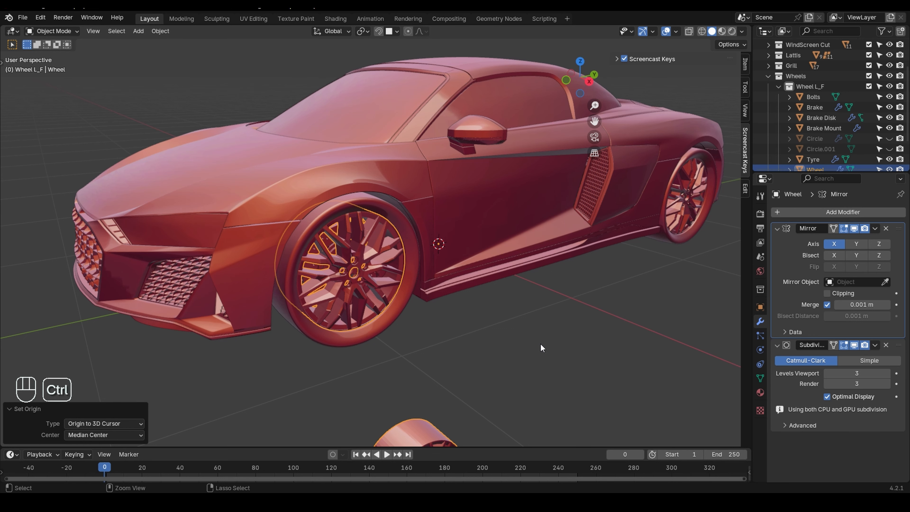
key(ctrl+a)
click(541, 345)
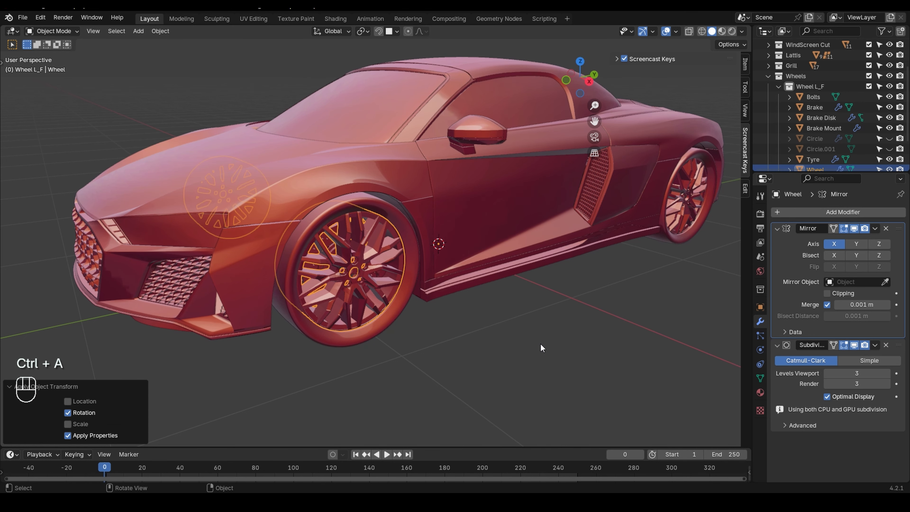
Add a Mirror modifier on the X axis to the front Tyre and place it above the Subdivision modifier
click(328, 339)
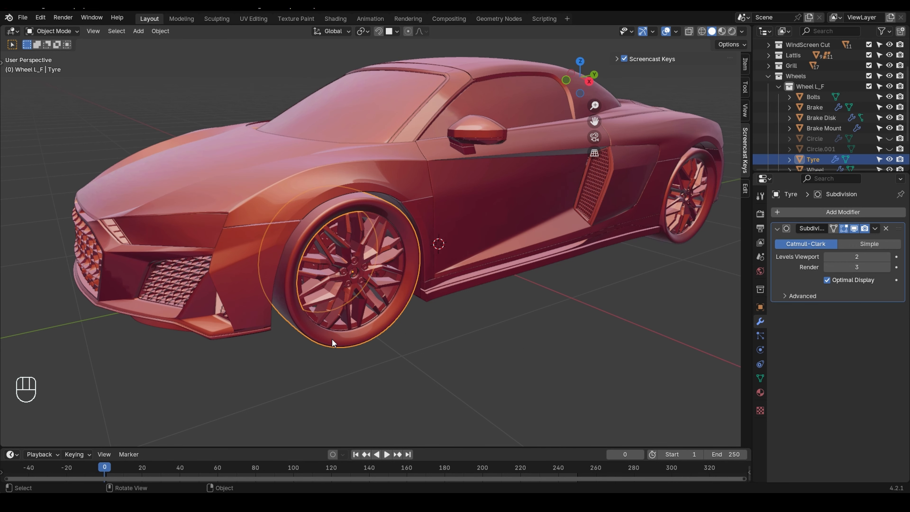
click(808, 211)
text(m)
click(761, 233)
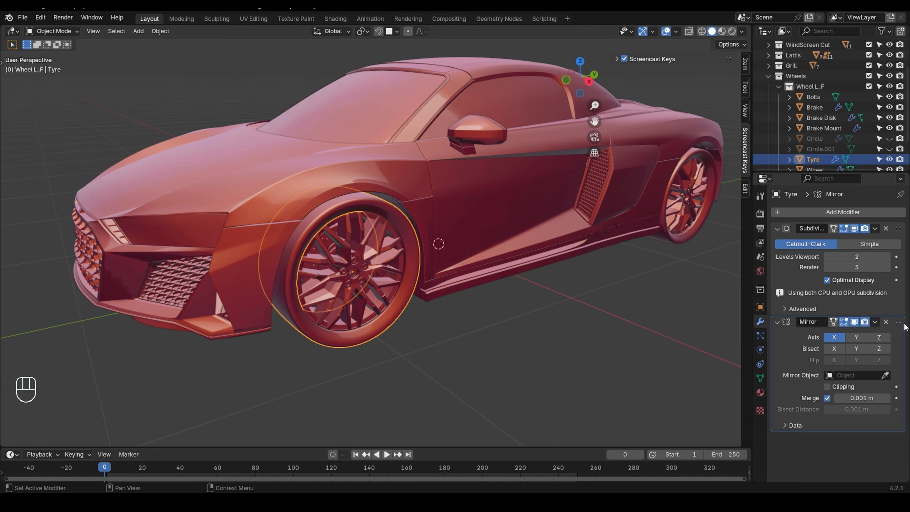
drag(898, 321, 897, 229)
Set the front Tyre's origin to the 3D cursor and apply its rotation
right_click(452, 276)
mouse_move(452, 276)
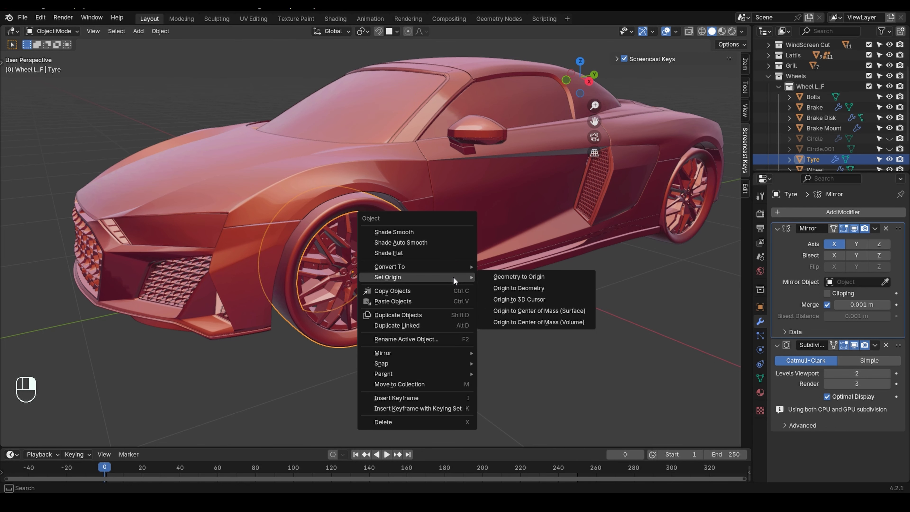
click(515, 300)
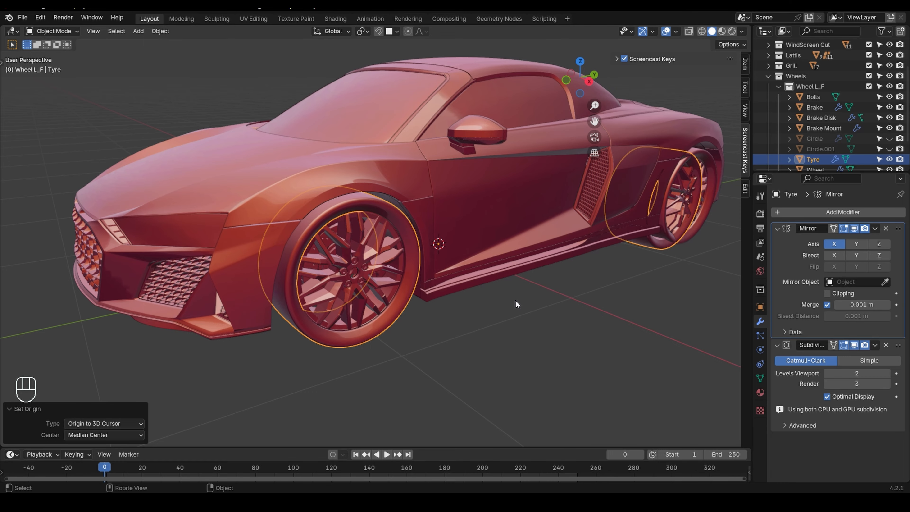
key(ctrl+a)
click(514, 299)
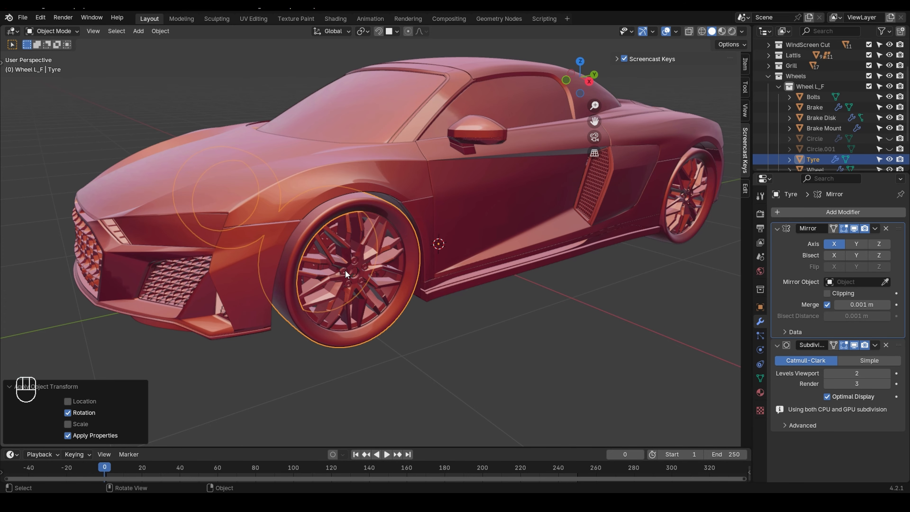
Add a Mirror modifier on the X axis to the front wheel's Bolts
click(353, 261)
click(823, 212)
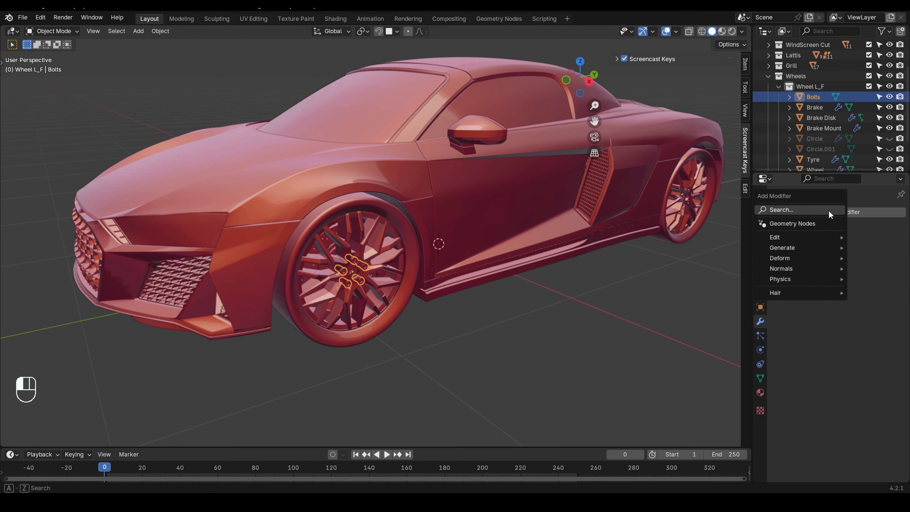
text(m)
click(711, 253)
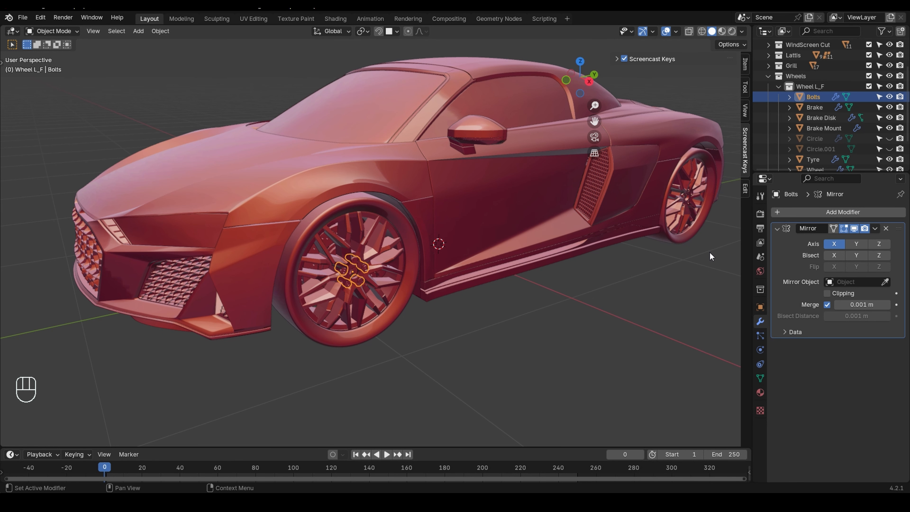
Try setting the Bolts' origin to the 3D cursor, and undo it
right_click(544, 266)
mouse_move(548, 265)
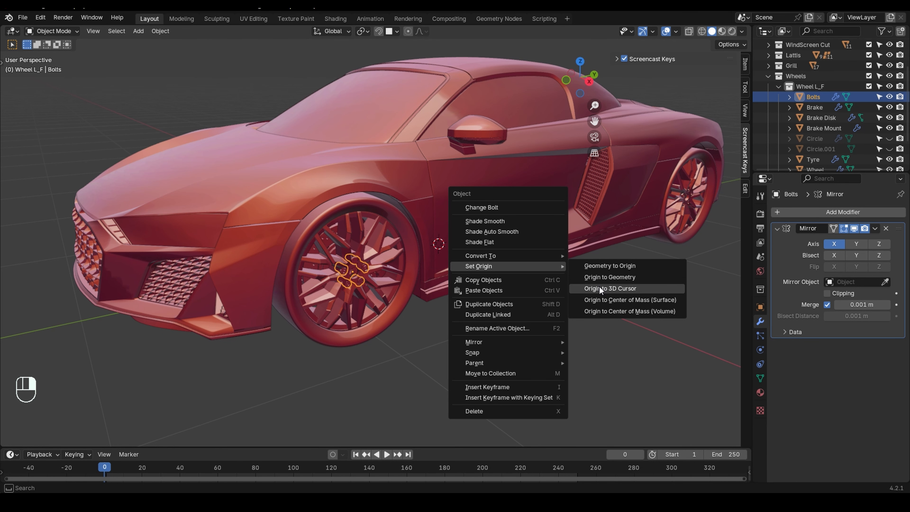
click(598, 288)
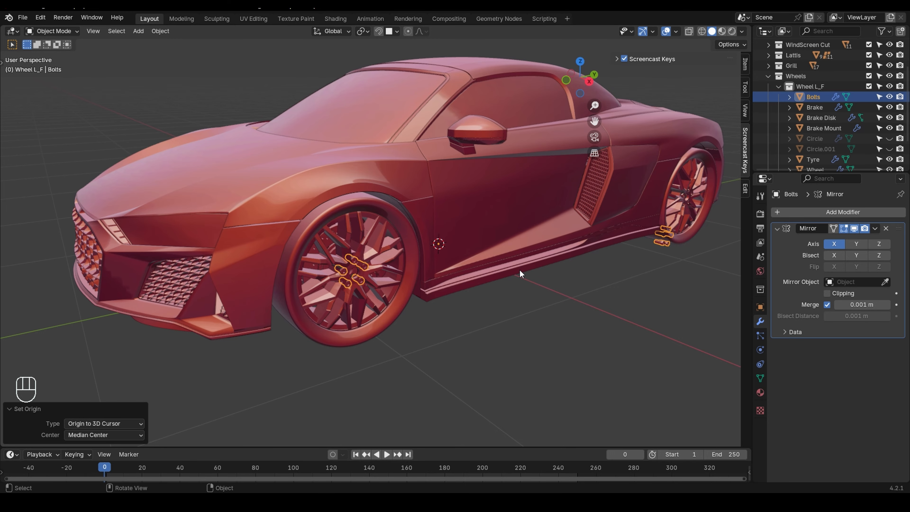
key(ctrl+z)
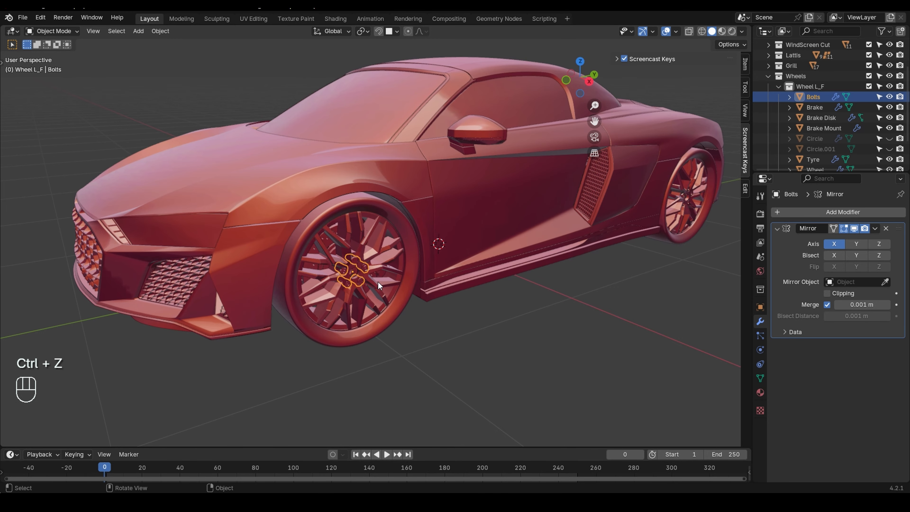
Set the Bolts' origin to the 3D cursor, apply their rotation, and deselect them
right_click(516, 264)
mouse_move(517, 264)
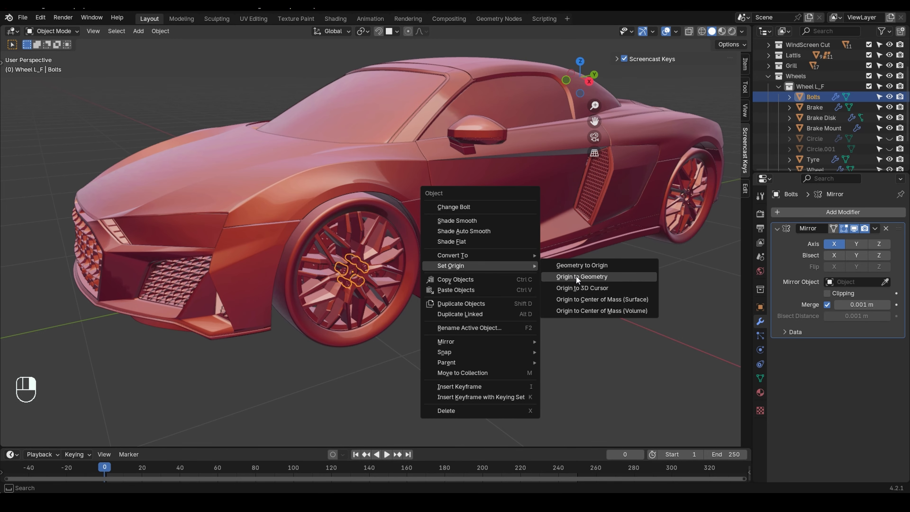
click(600, 287)
click(586, 281)
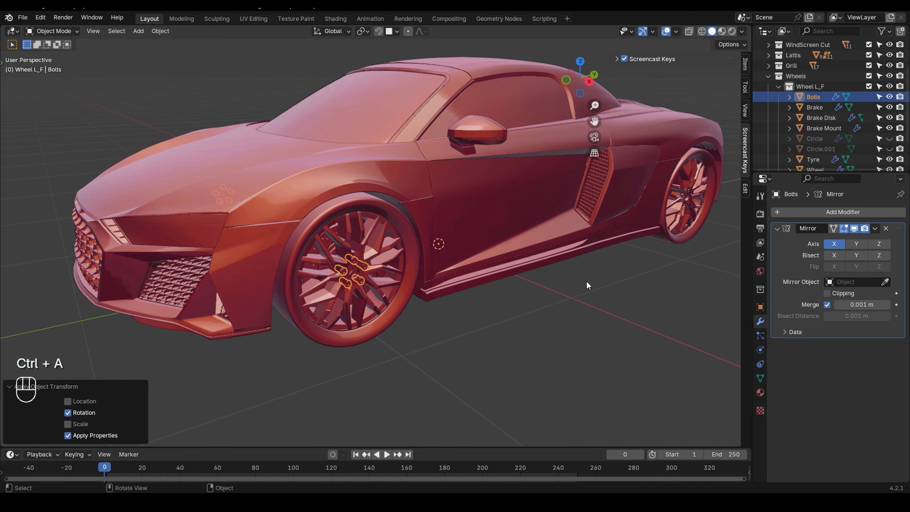
click(675, 295)
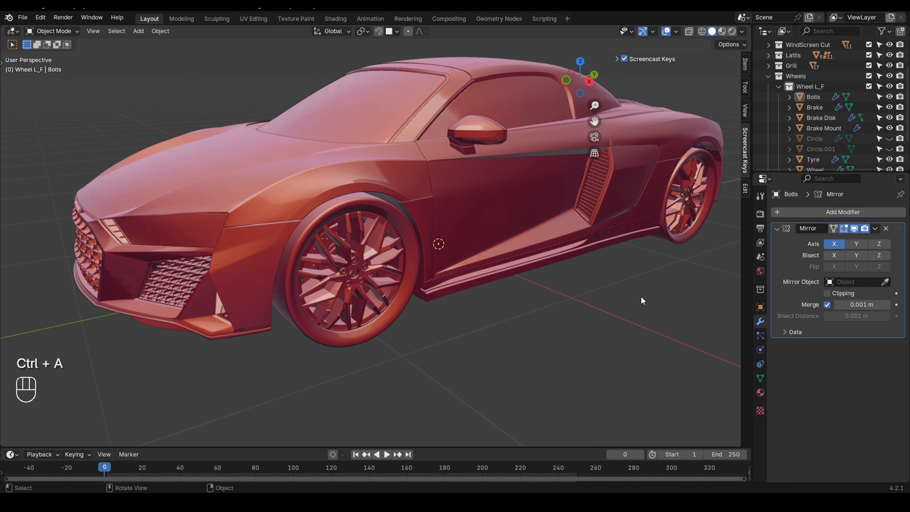
Add a Mirror modifier on the X axis to the rear wheel's Brake Mount.001
scroll(502, 271, down, 2)
scroll(459, 270, down, 1)
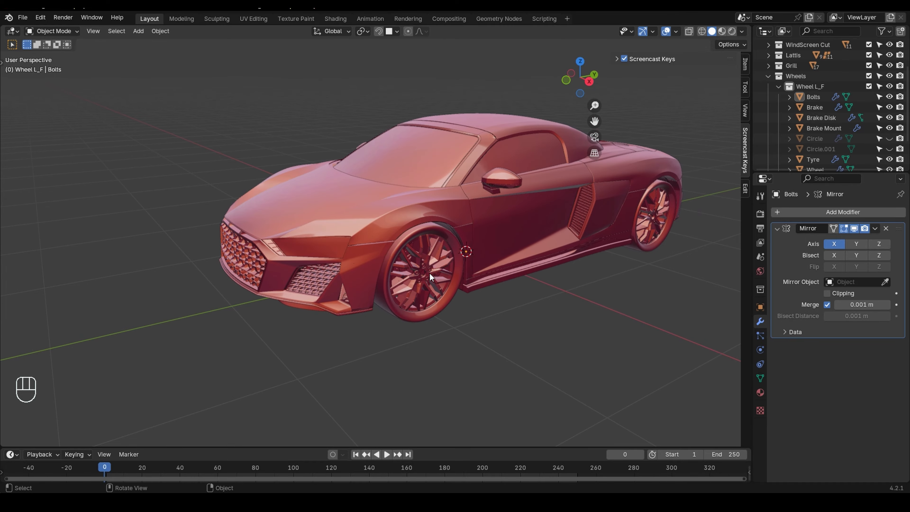
middle_drag(481, 270, 577, 263)
scroll(576, 264, up, 3)
middle_drag(577, 264, 429, 227)
scroll(473, 239, up, 4)
click(480, 245)
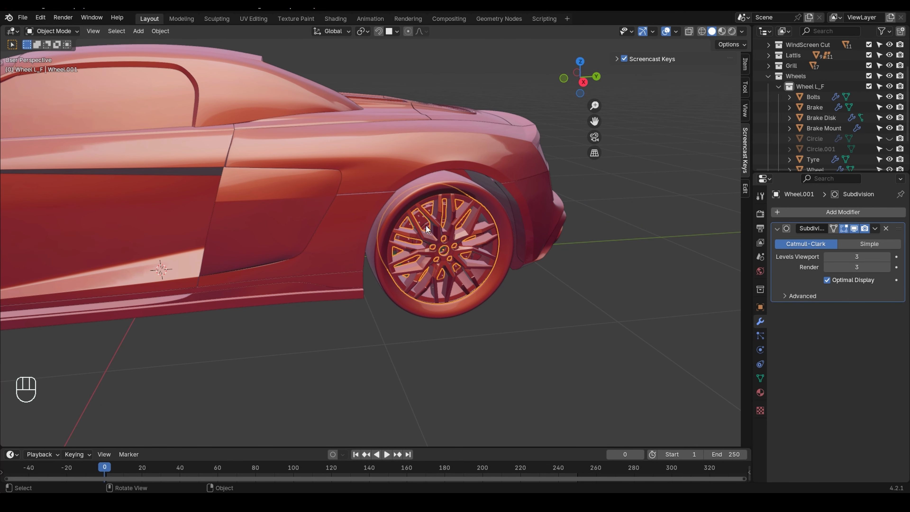
click(426, 225)
scroll(426, 225, down, 3)
scroll(437, 250, down, 2)
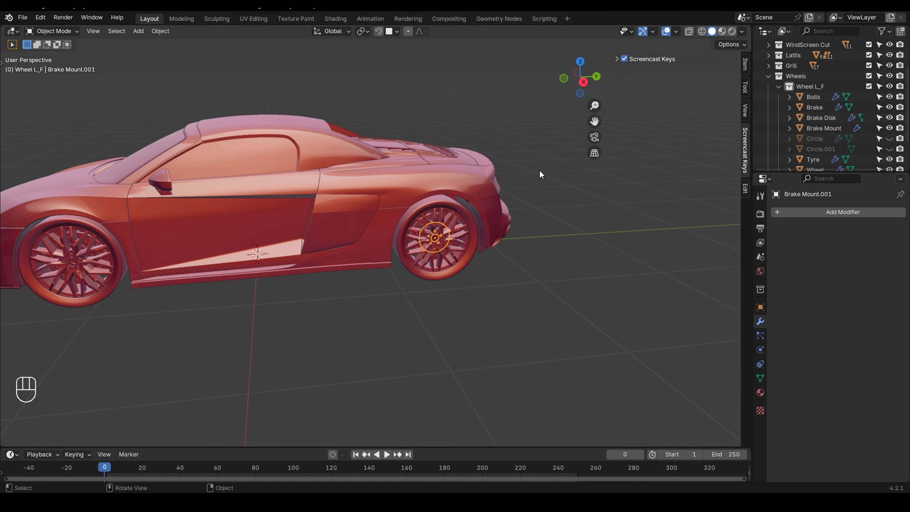
key(ctrl+KP_1)
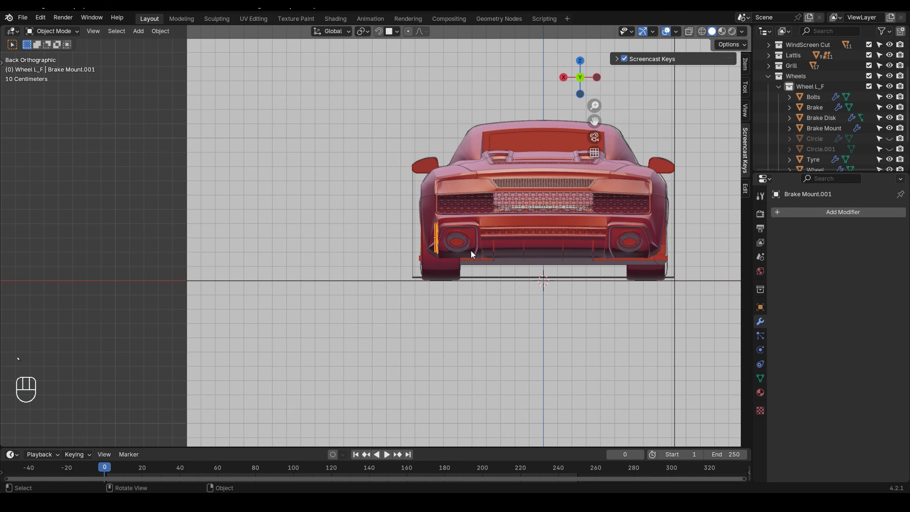
middle_drag(471, 249, 501, 227)
scroll(433, 232, up, 4)
click(783, 212)
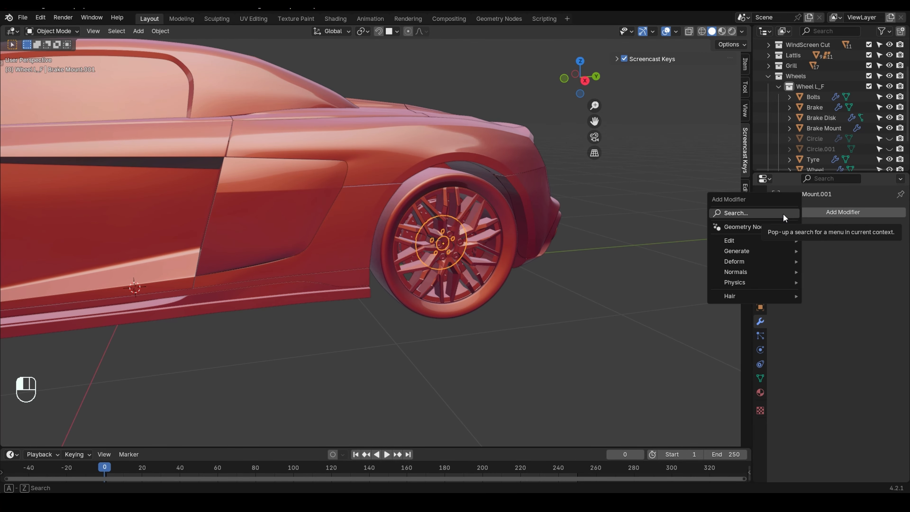
text(m)
click(697, 235)
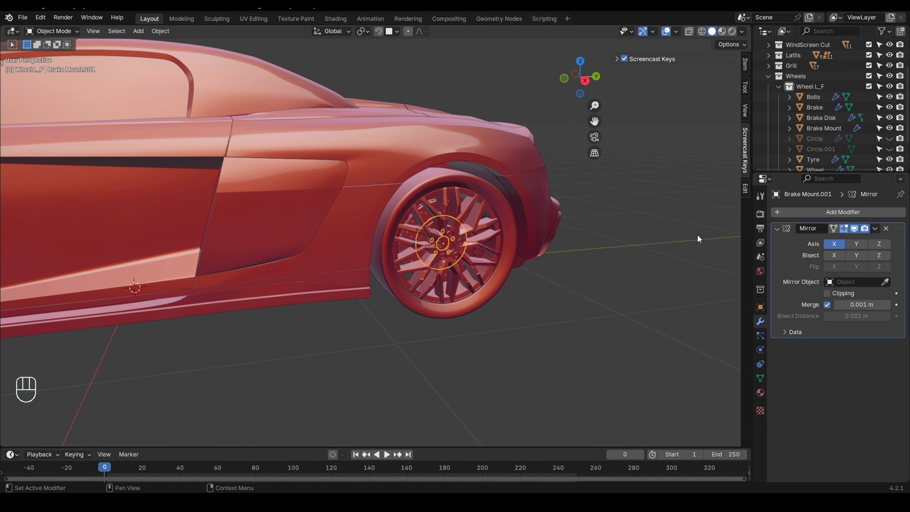
Set the origin of the rear wheel's Brake Mount.001 to the 3D cursor
right_click(549, 220)
mouse_move(544, 217)
click(629, 239)
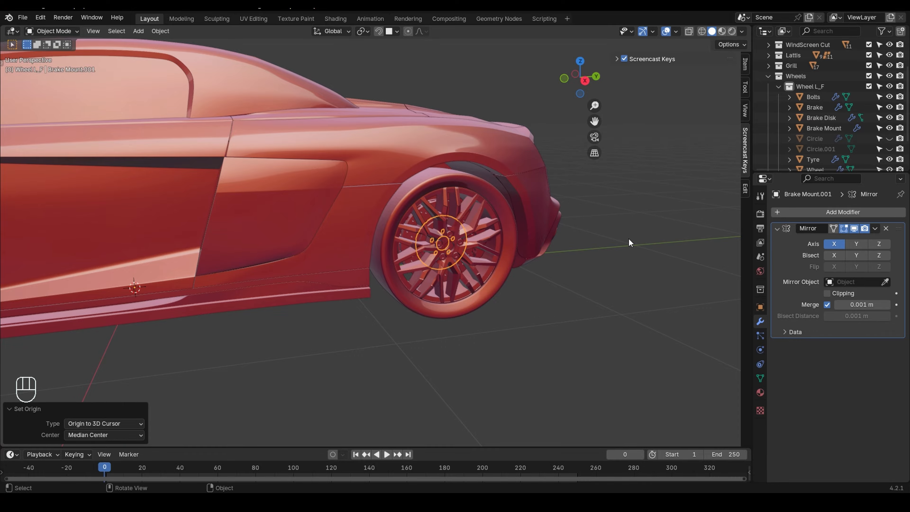
Apply the rotation of the rear wheel's Brake Mount.001
key(ctrl+a)
click(627, 238)
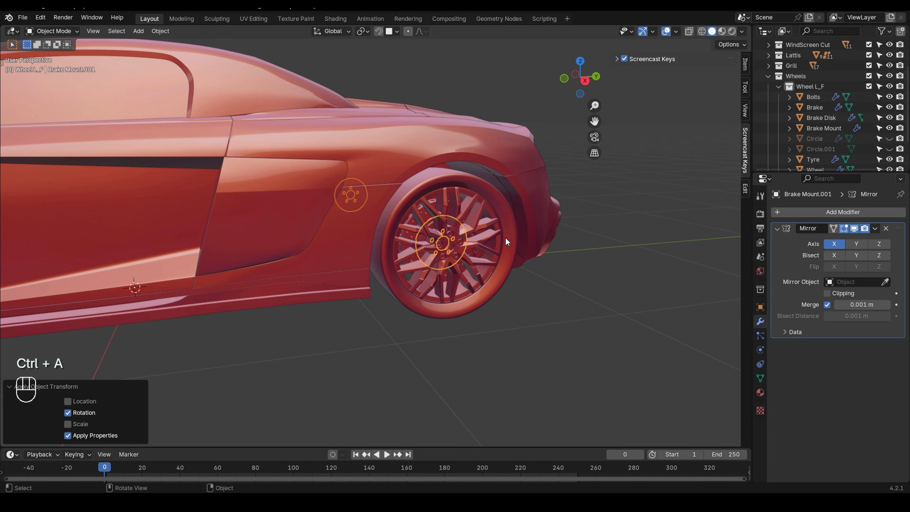
Add a Mirror modifier on the X axis to the rear wheel's Brake Disk.001
click(412, 220)
click(794, 213)
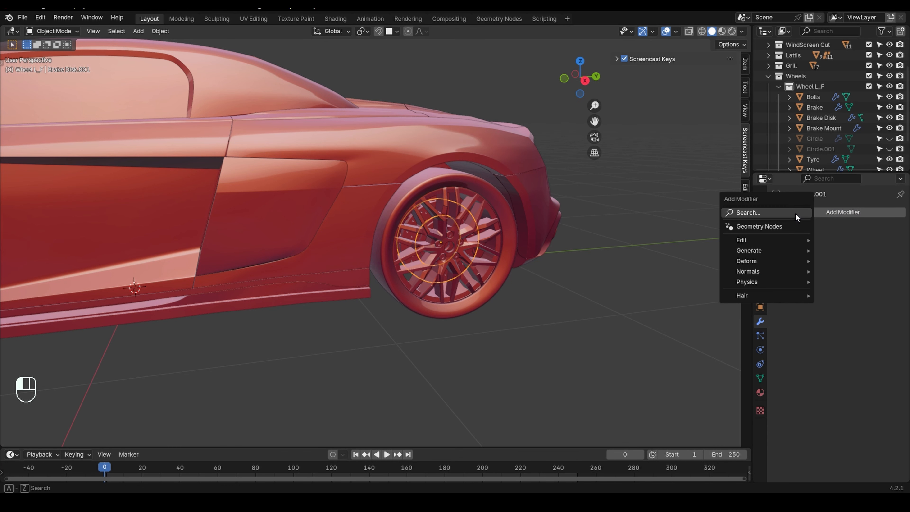
mouse_move(752, 247)
click(718, 234)
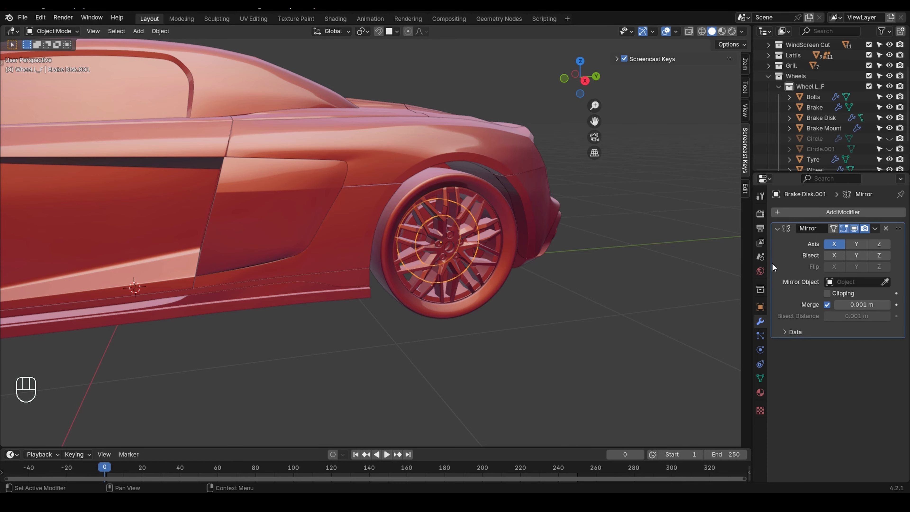
Set the origin of Brake Disk.001 to the 3D cursor and apply its rotation
right_click(613, 237)
mouse_move(613, 237)
click(670, 260)
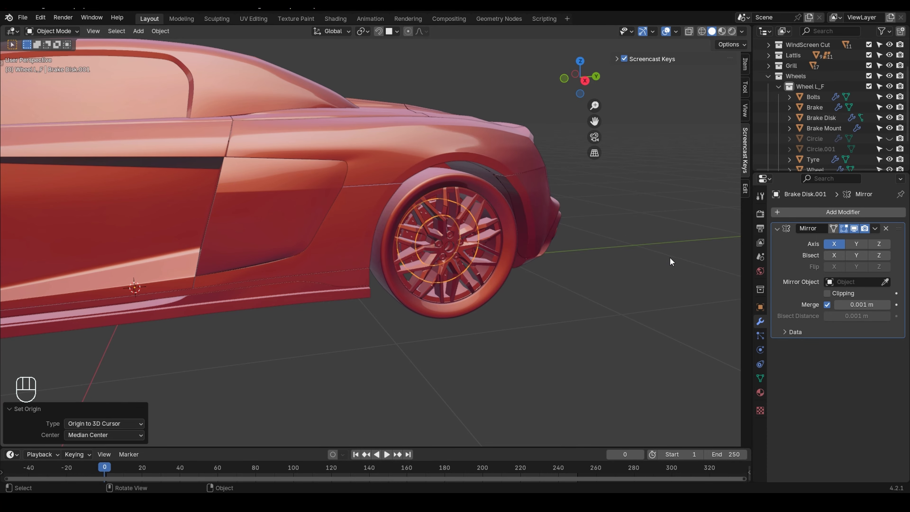
key(ctrl+a)
click(644, 238)
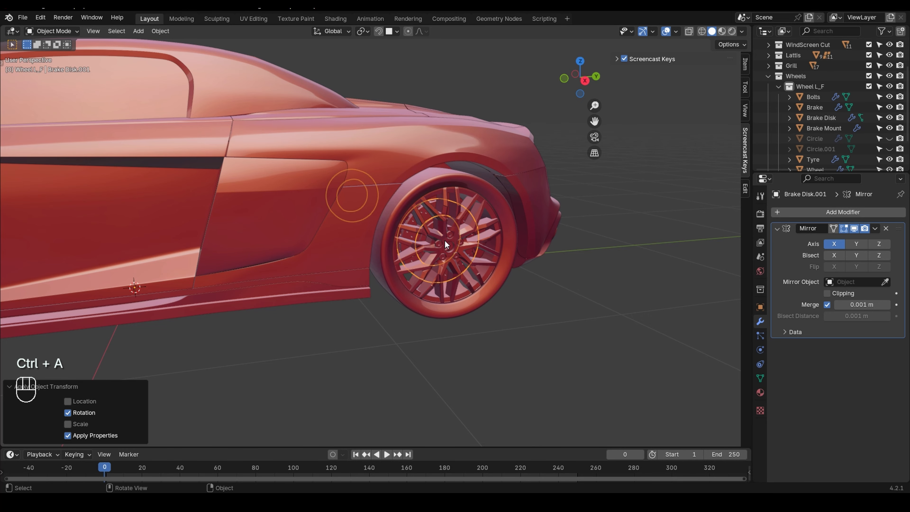
Apply the existing X and Z Mirror modifier on the rear wheel's Brake.001
click(477, 249)
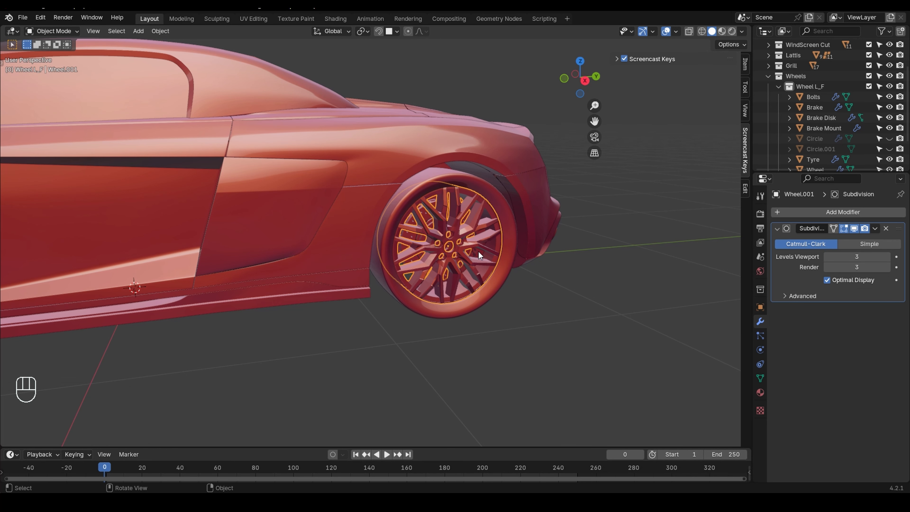
click(779, 228)
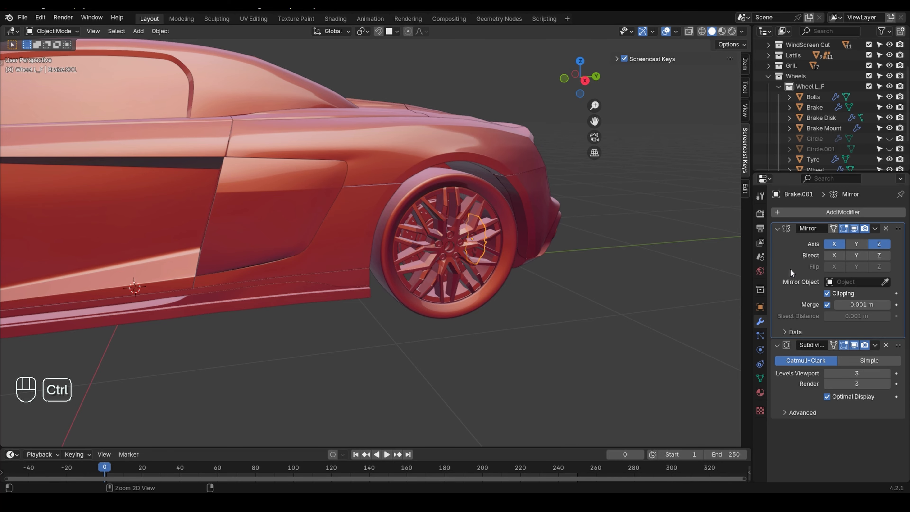
key(ctrl+a)
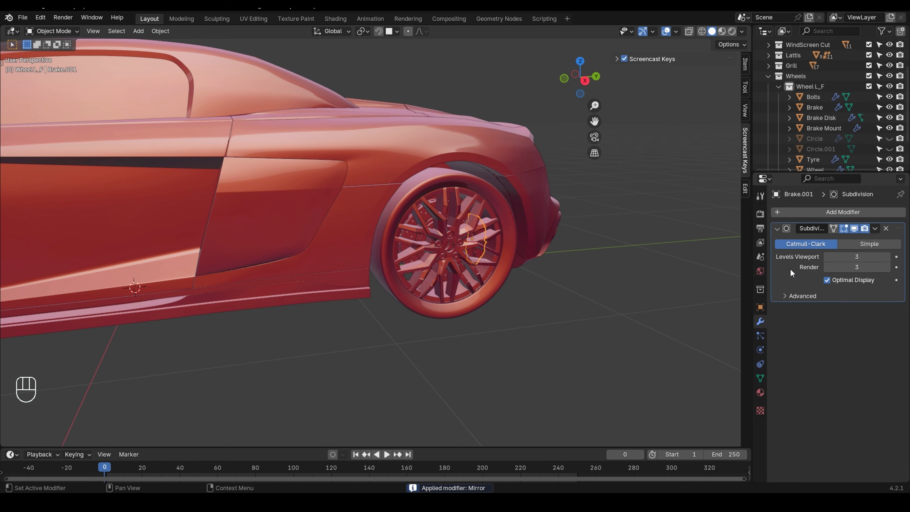
Add a new X-axis Mirror modifier to Brake.001 and place it above the Subdivision modifier
click(842, 208)
text(m)
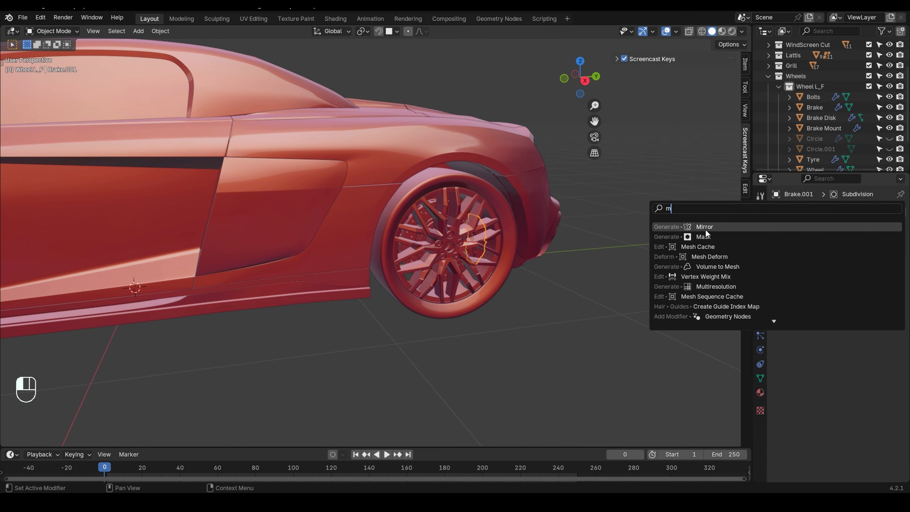
click(704, 227)
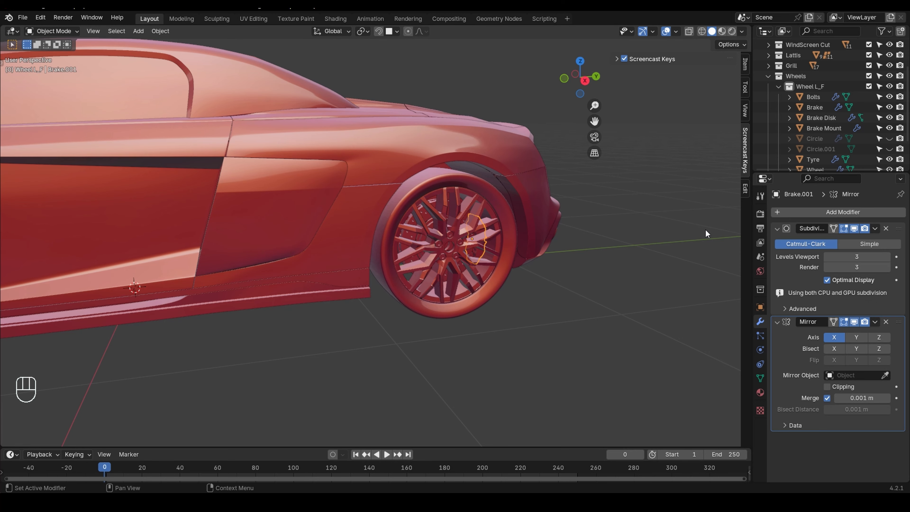
drag(899, 325, 897, 228)
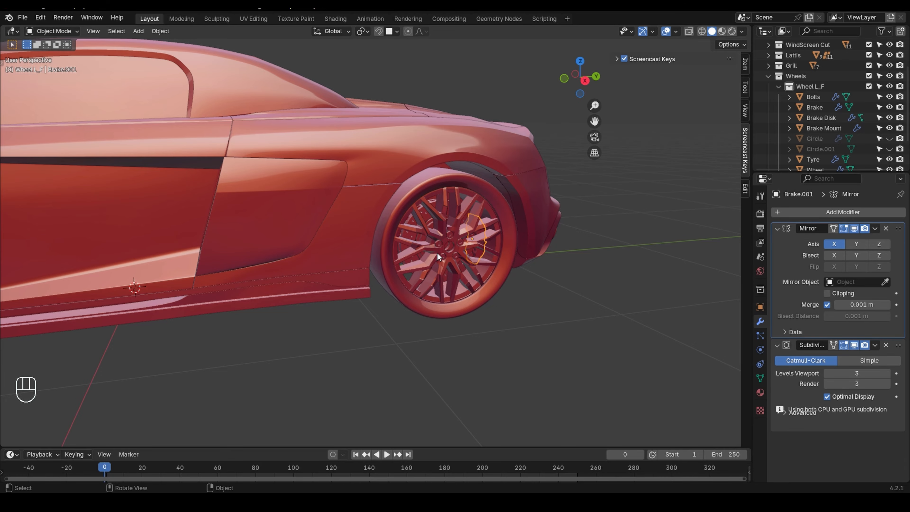
Set the origin of Brake.001 to the 3D cursor and apply its rotation
right_click(436, 251)
mouse_move(438, 252)
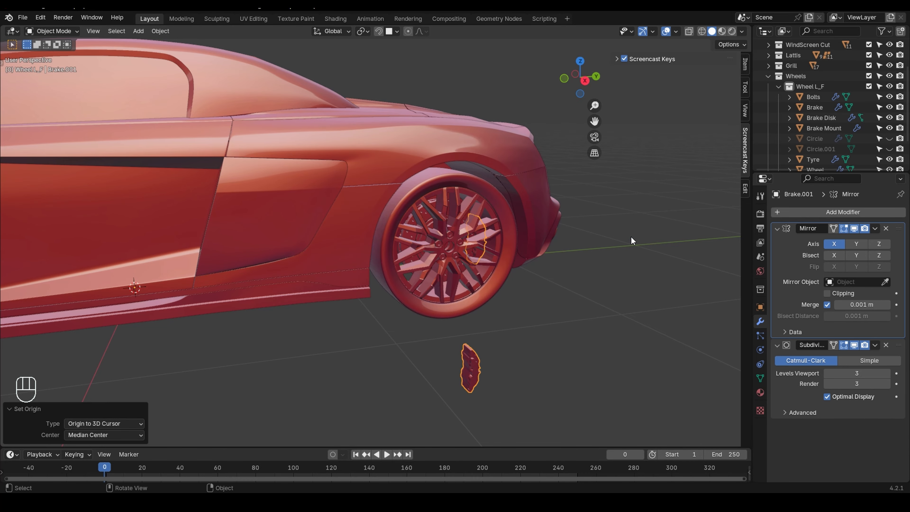
key(ctrl+a)
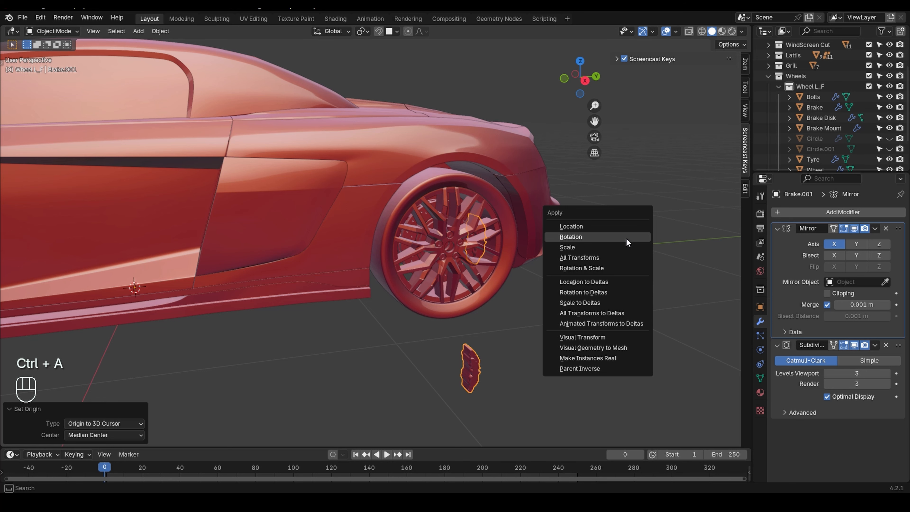
click(626, 239)
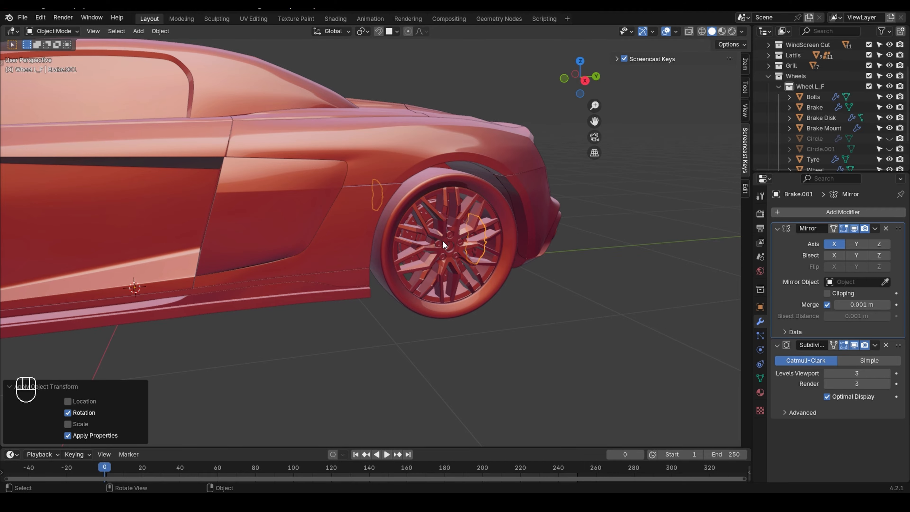
Add an X-axis Mirror modifier to the rear rim Wheel.001 and place it above the Subdivision modifier
click(425, 232)
click(789, 212)
text(w)
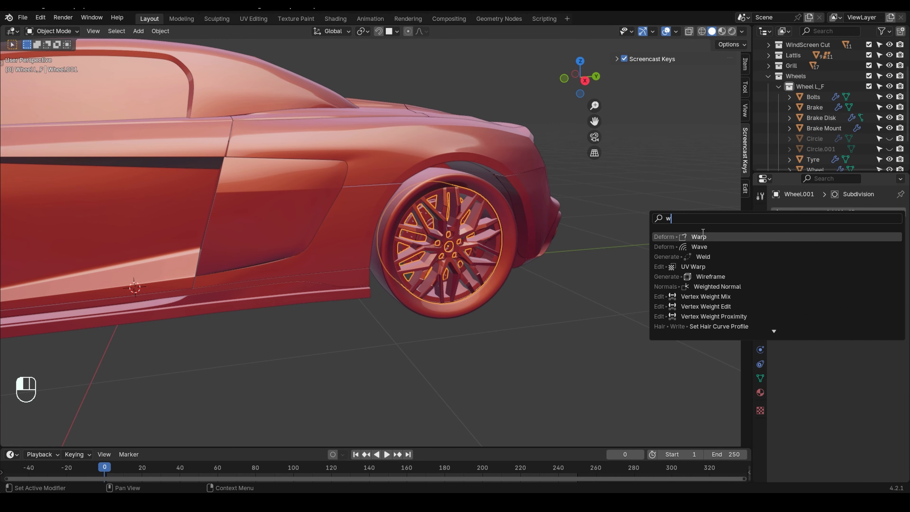
key(BackSpace)
text(m)
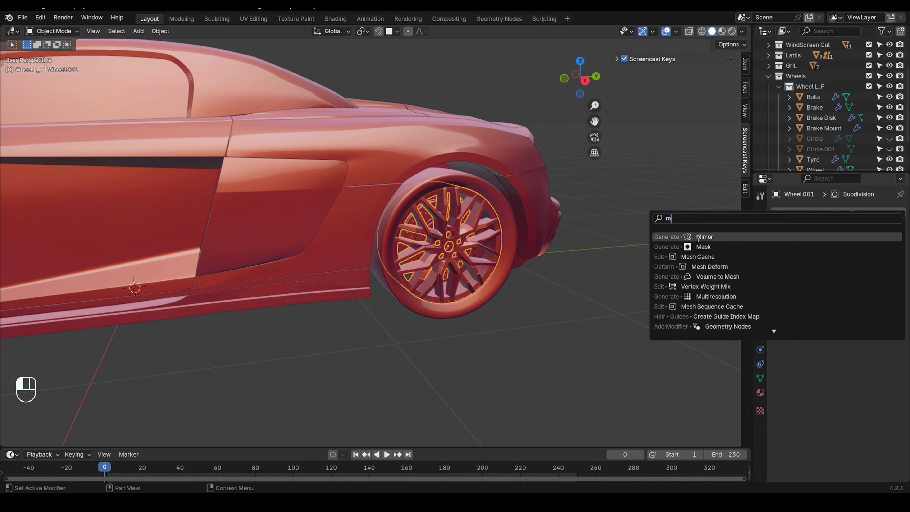
click(697, 237)
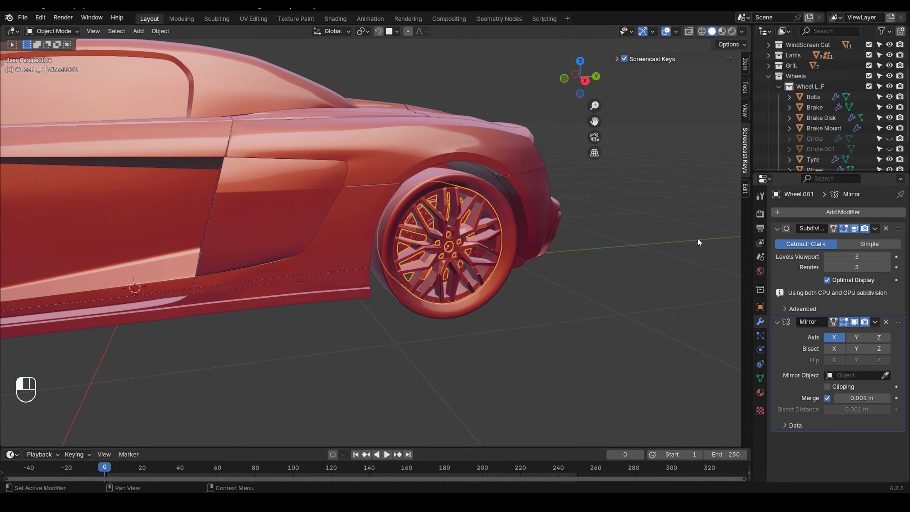
drag(899, 322, 899, 229)
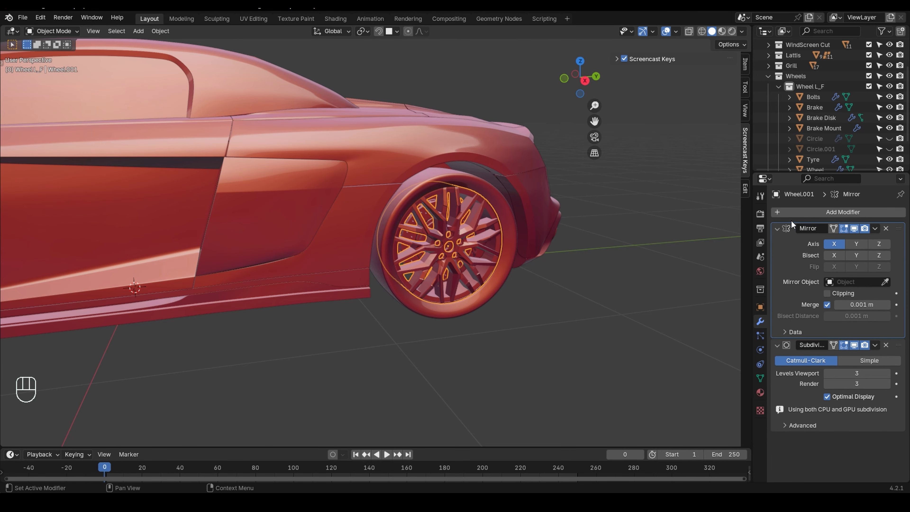
Set the origin of Wheel.001 to the 3D cursor and apply its rotation
right_click(551, 231)
mouse_move(570, 233)
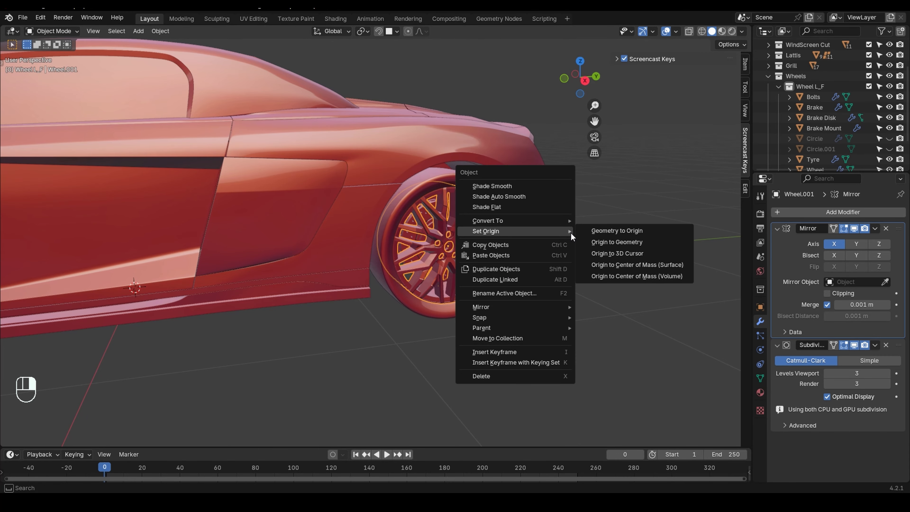
click(626, 253)
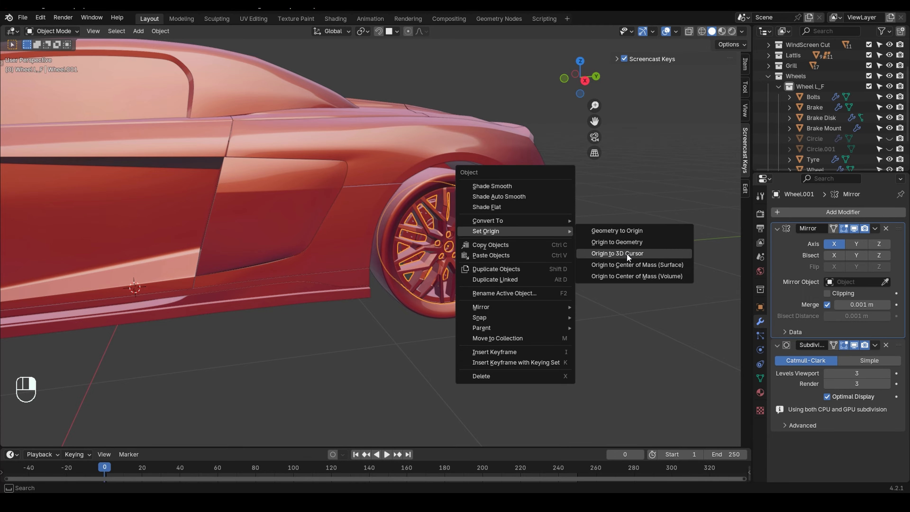
click(626, 253)
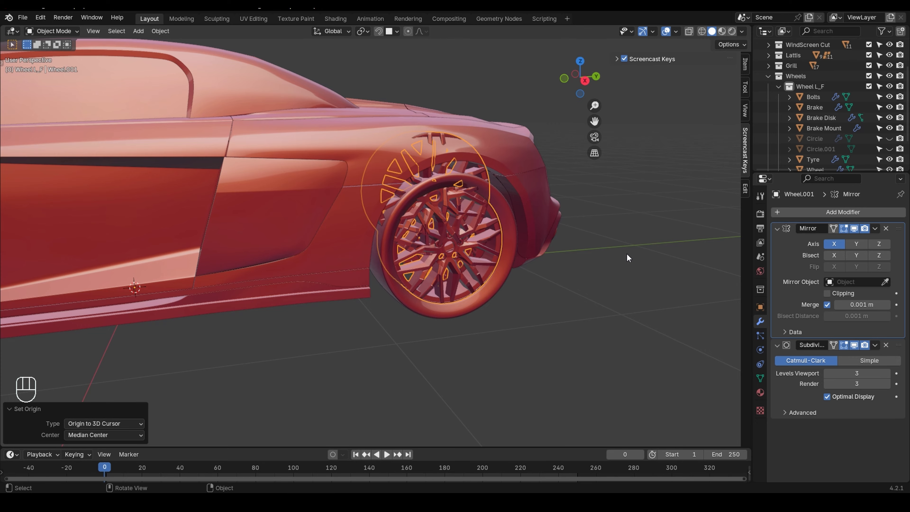
key(ctrl+a)
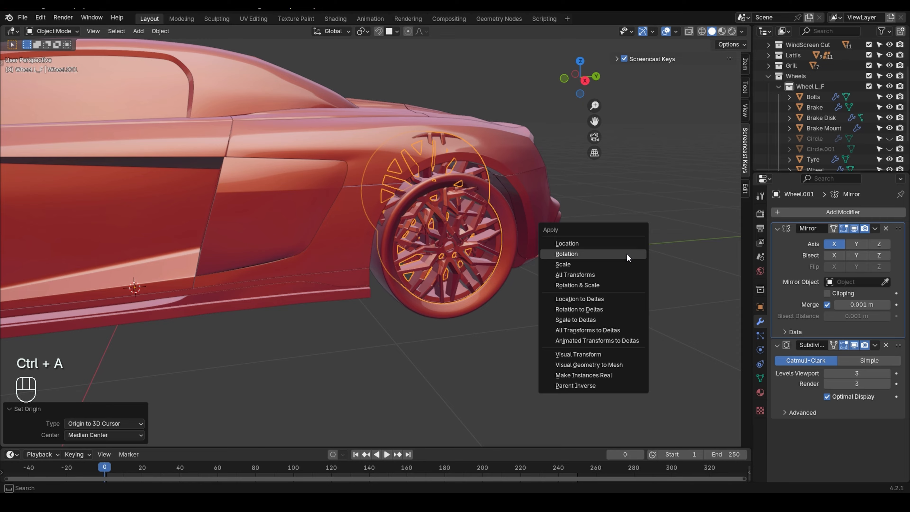
click(626, 253)
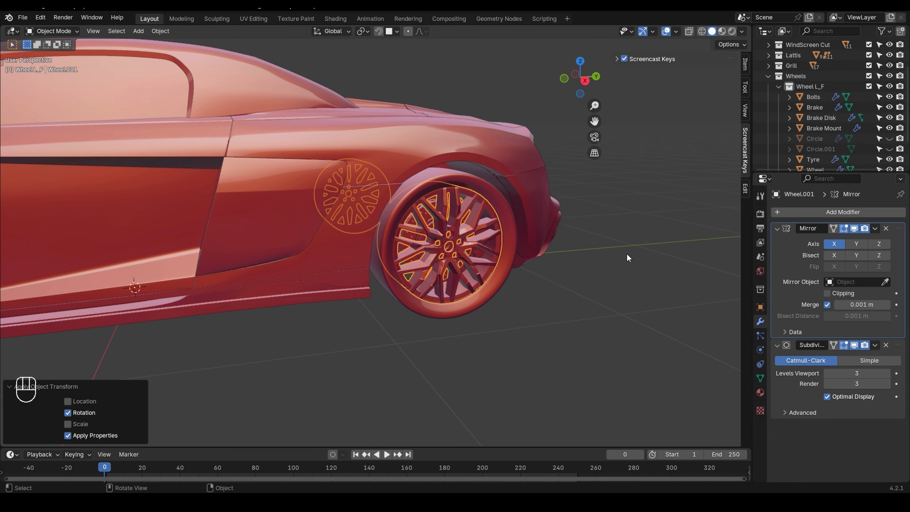
Add an X-axis Mirror modifier to the rear tyre Tyre.001 and place it above the Subdivision modifier
click(481, 302)
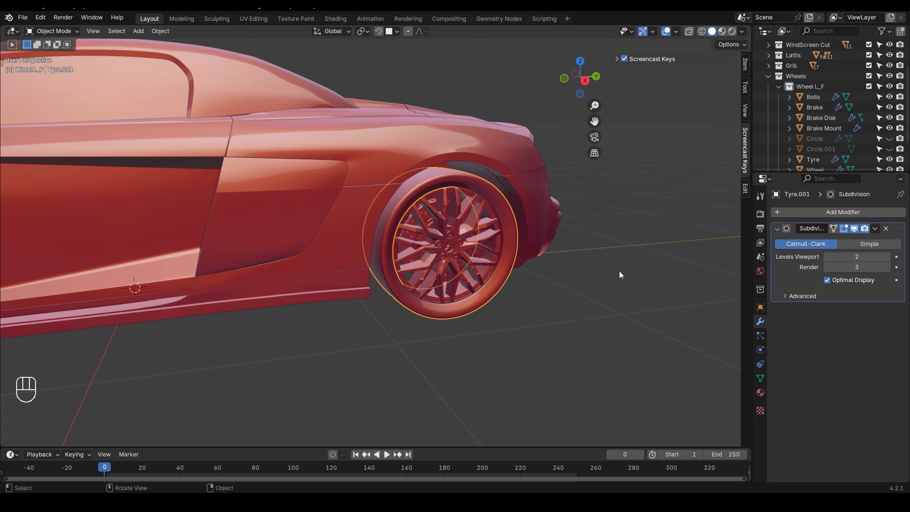
click(804, 211)
text(m)
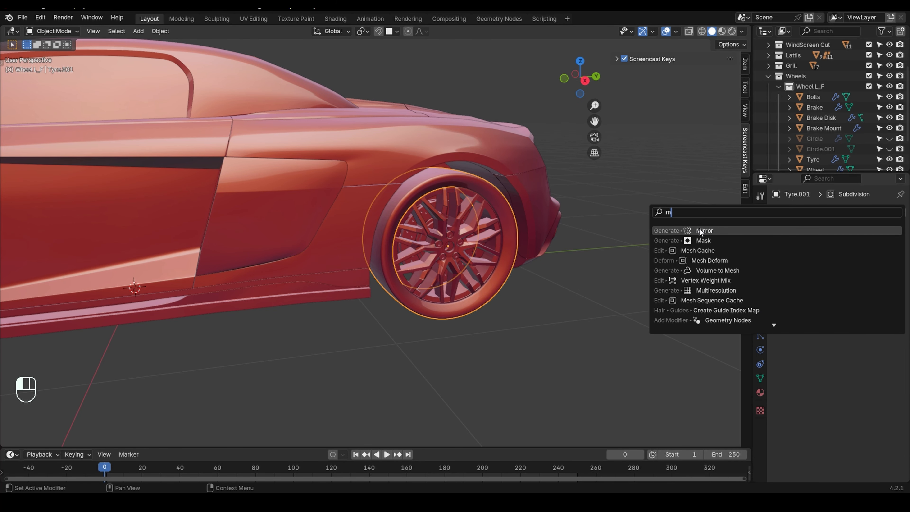
click(700, 230)
drag(900, 322, 899, 229)
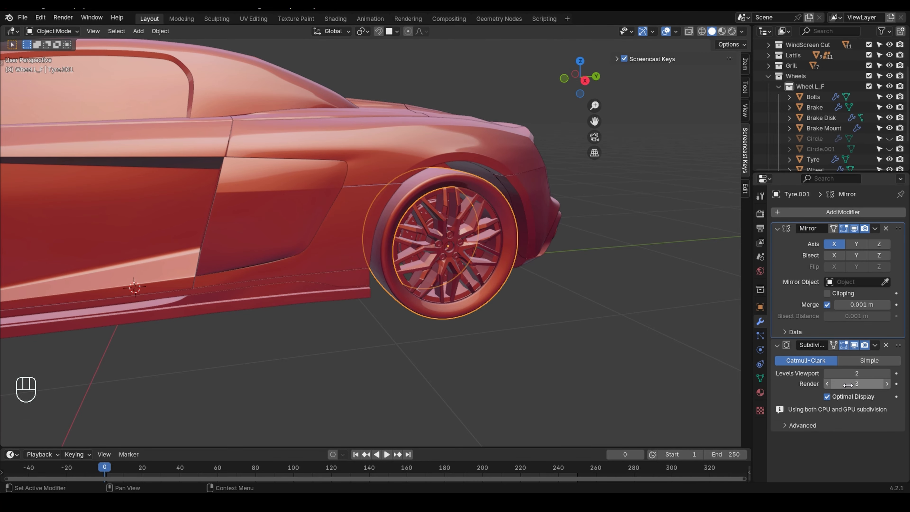
Set the origin of Tyre.001 to the 3D cursor and apply its rotation
right_click(562, 238)
mouse_move(561, 238)
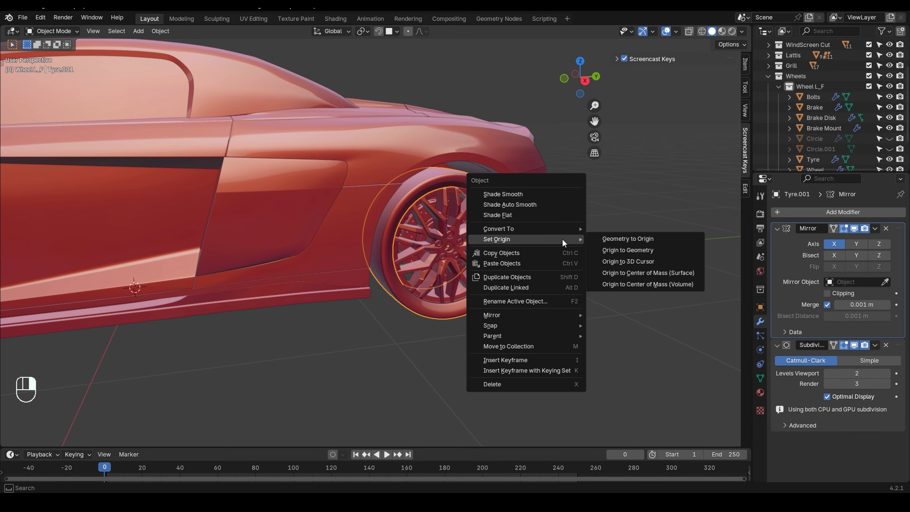
click(621, 261)
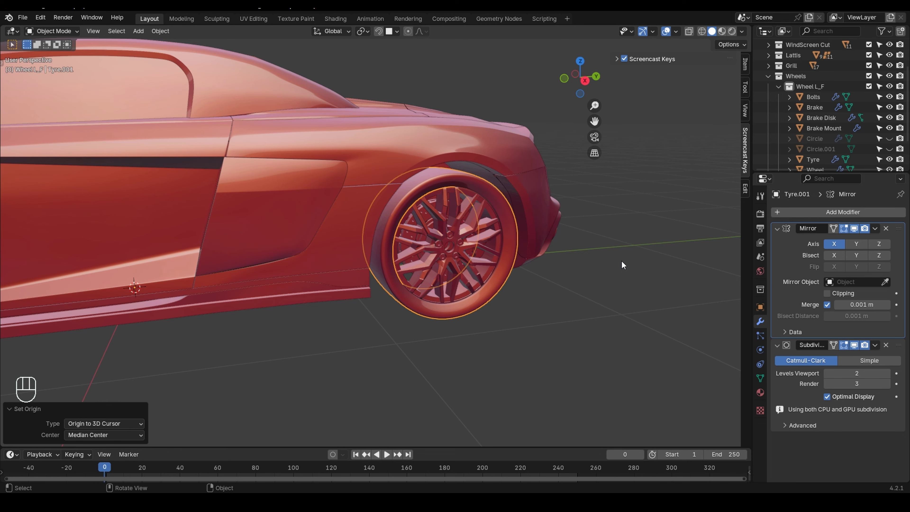
key(ctrl+a)
click(620, 260)
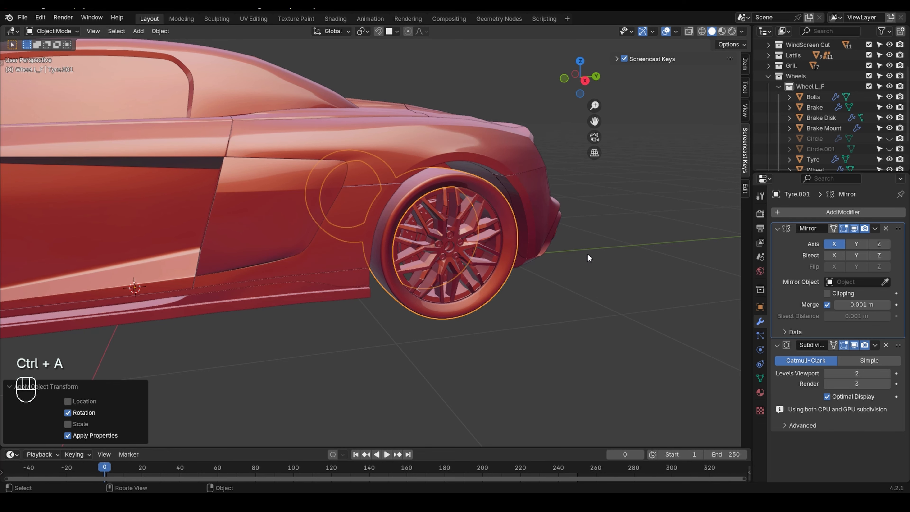
Add a Mirror modifier on the X axis to the rear wheel's Bolts.001
click(449, 235)
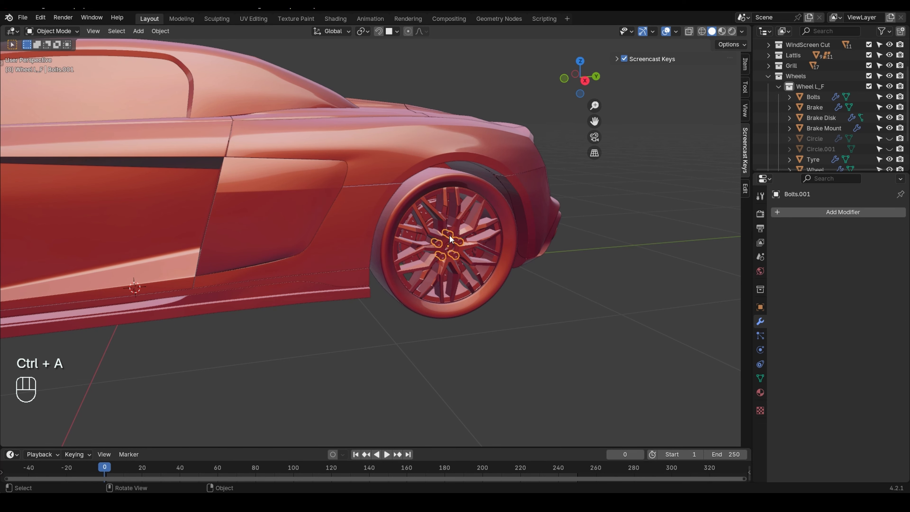
click(808, 211)
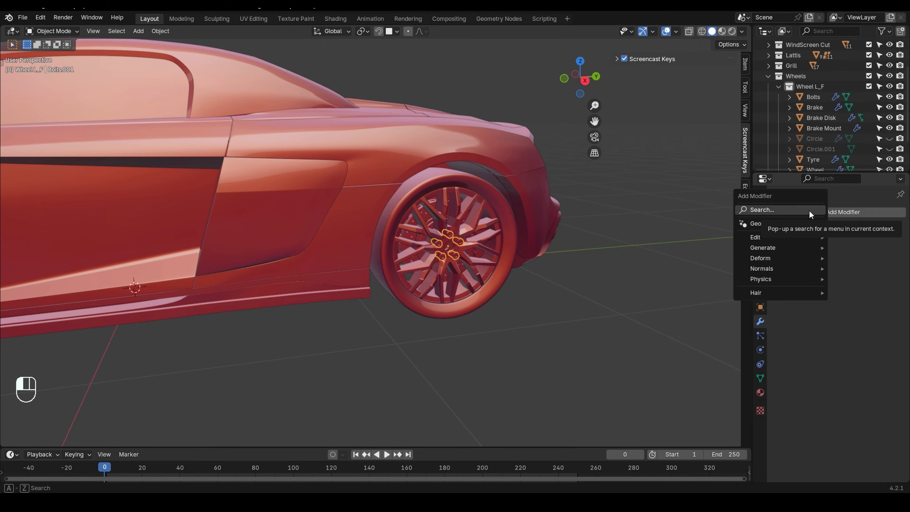
text(m)
click(742, 228)
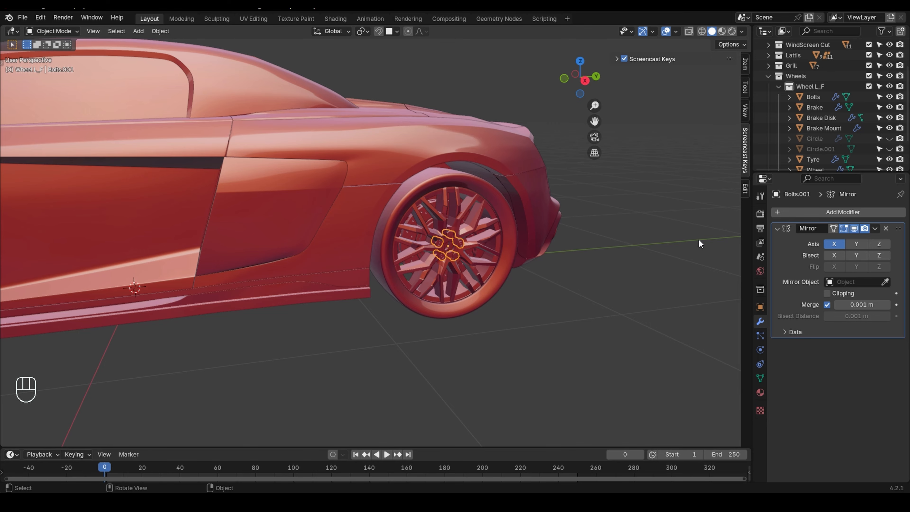
Set the origin of Bolts.001 to the 3D cursor and apply their rotation
right_click(523, 215)
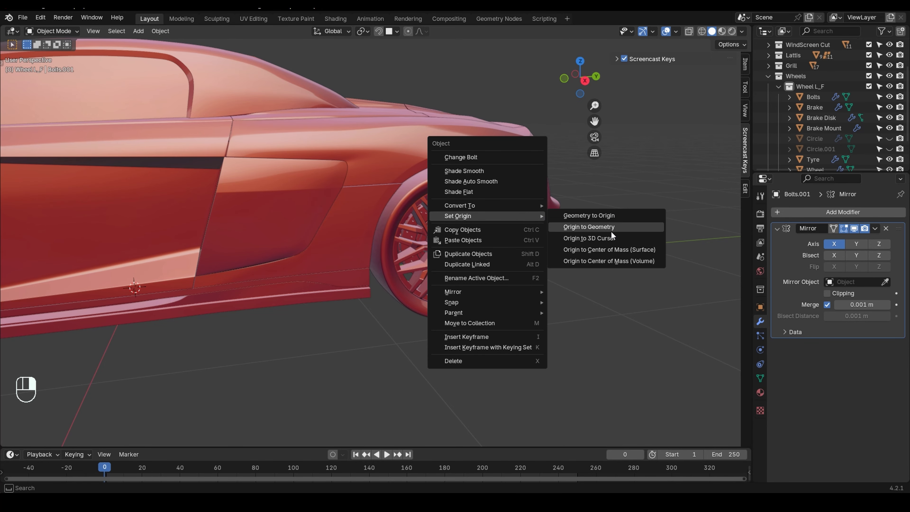
click(608, 237)
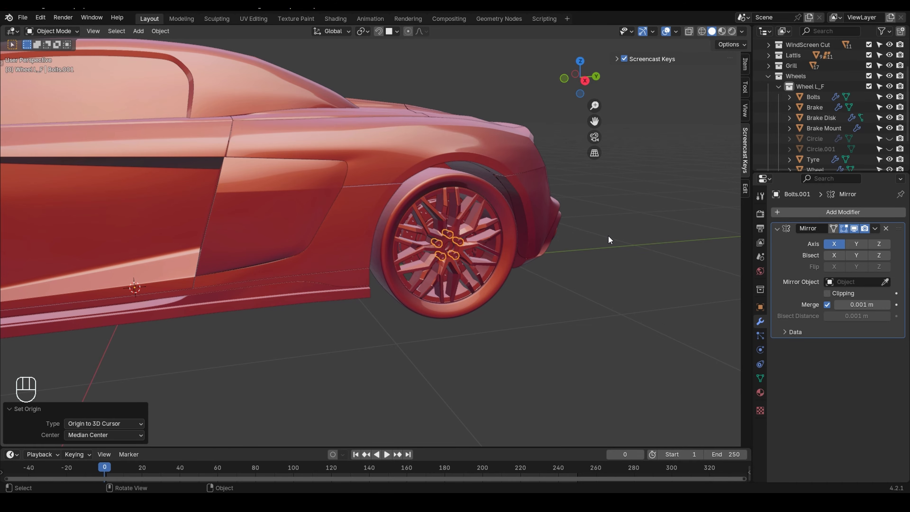
key(ctrl+a)
click(608, 238)
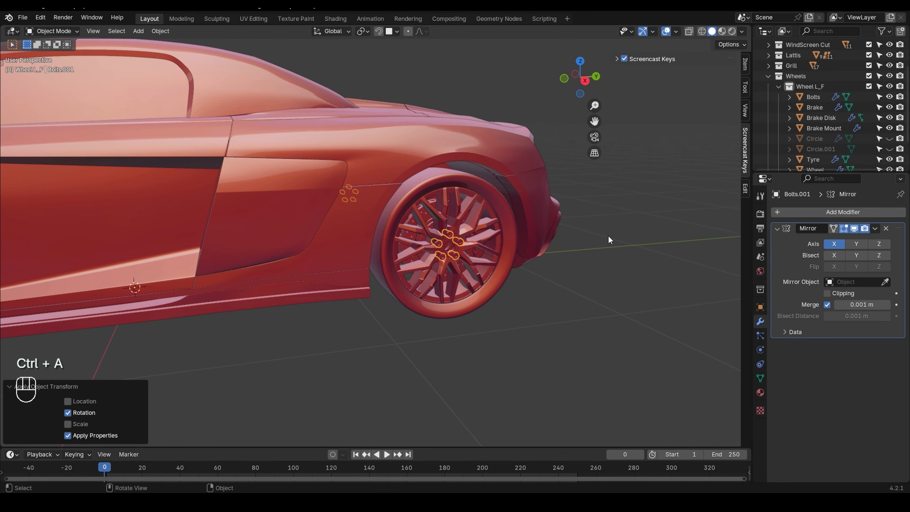
Deselect the rear wheel bolts and examine the whole car with its wheels from the side and the front
click(608, 236)
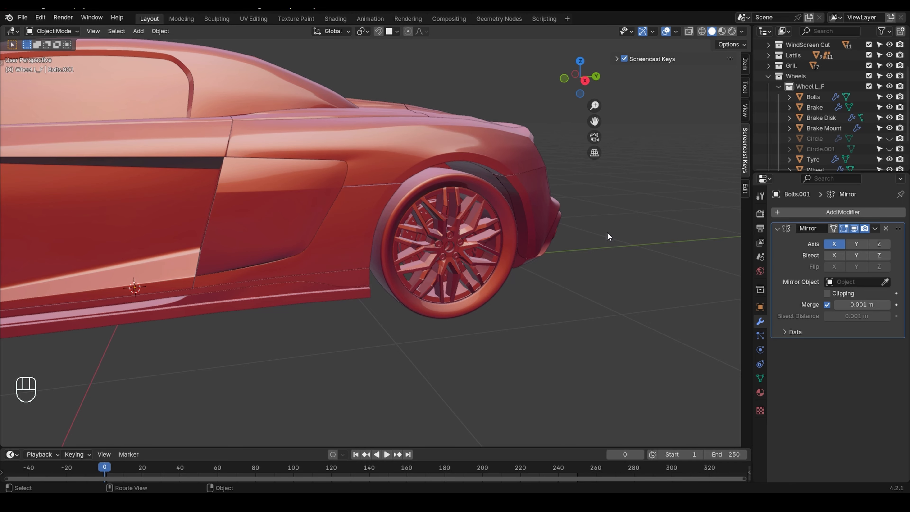
scroll(607, 232, down, 3)
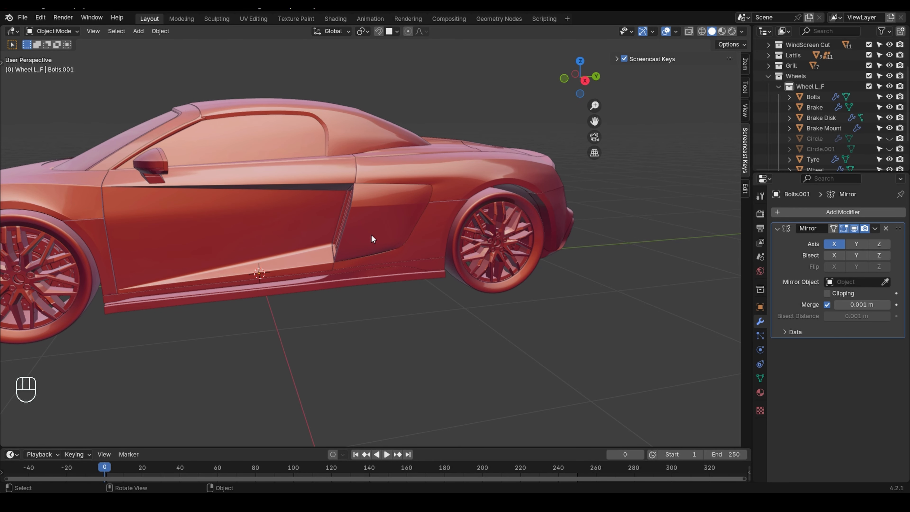
scroll(371, 234, down, 1)
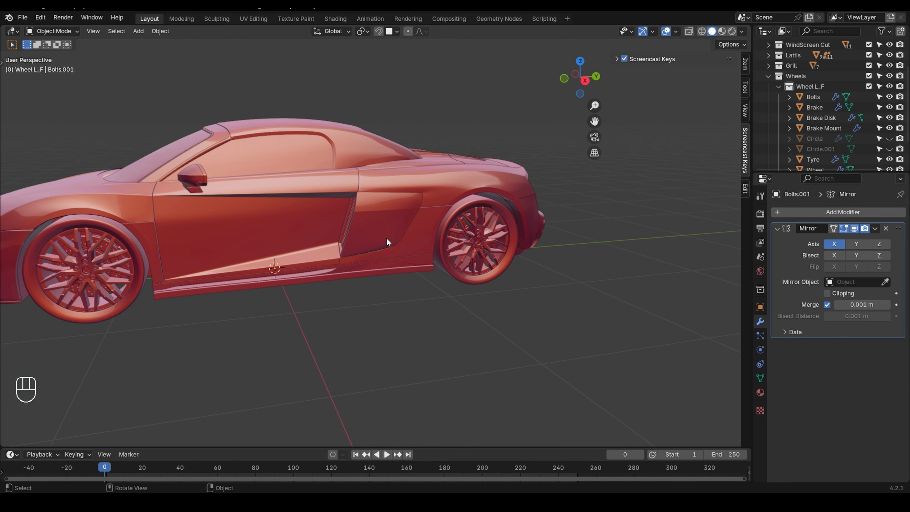
middle_drag(386, 238, 330, 239)
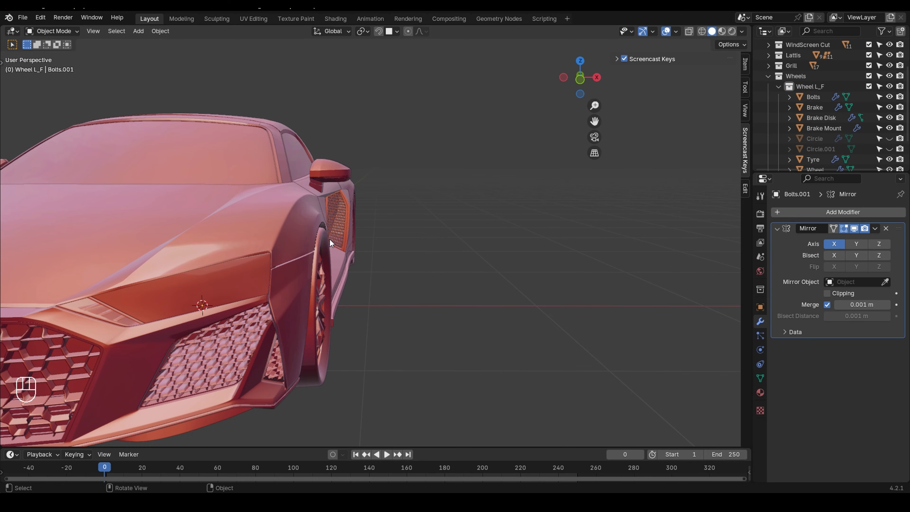
scroll(330, 239, down, 1)
scroll(330, 239, down, 1)
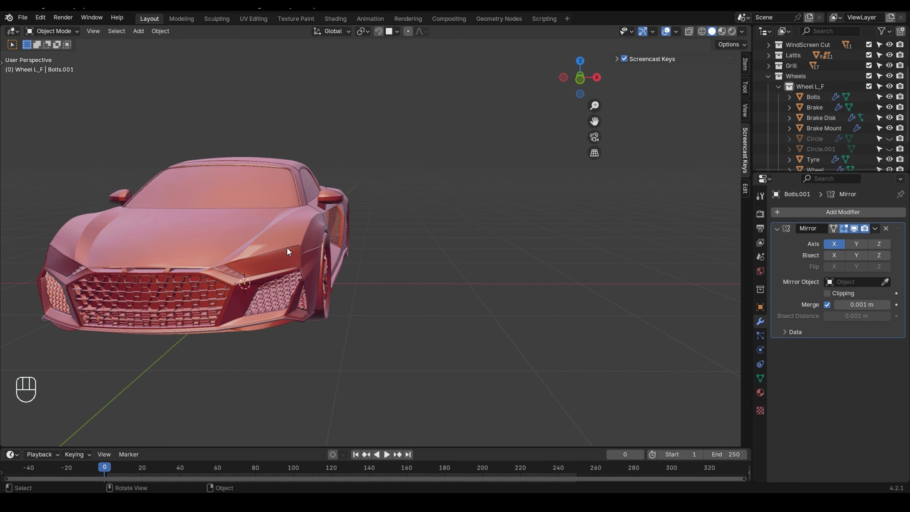
middle_drag(279, 248, 280, 250)
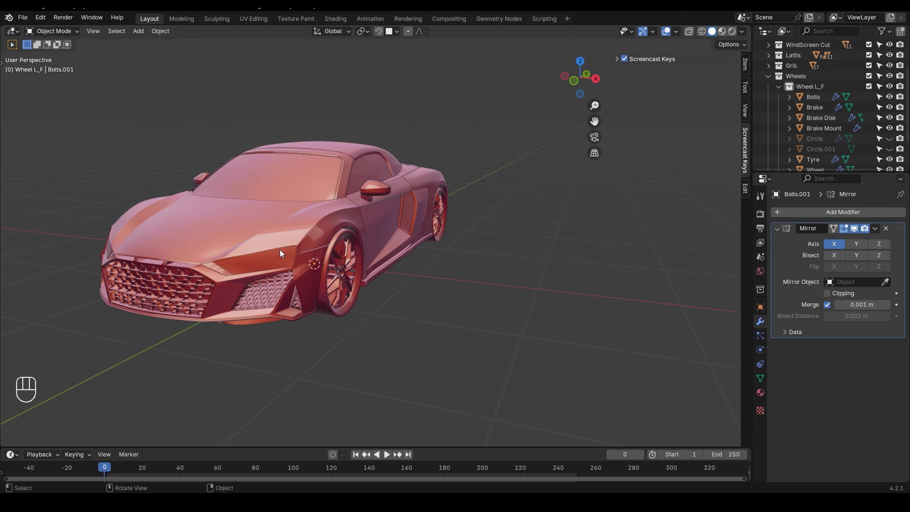